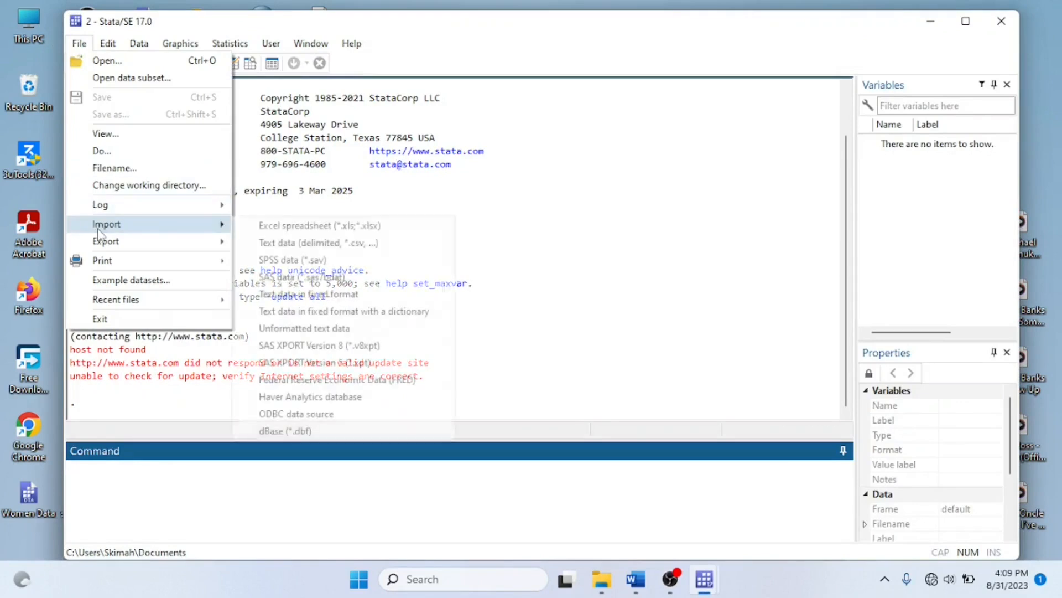
Start an Excel import and load the workbook Food Insecurity QUESTIONNAIRE (Responses) from the Brunel folder on the Desktop.
{"action": "left_click", "coordinate": [269, 227]}
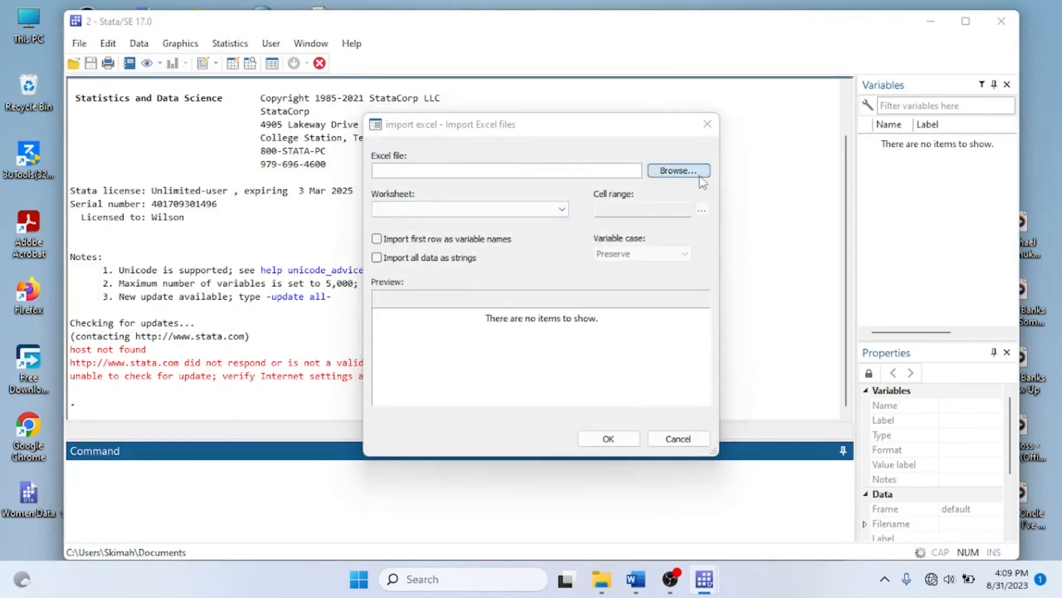
{"action": "left_click", "coordinate": [698, 175]}
{"action": "left_click", "coordinate": [570, 262]}
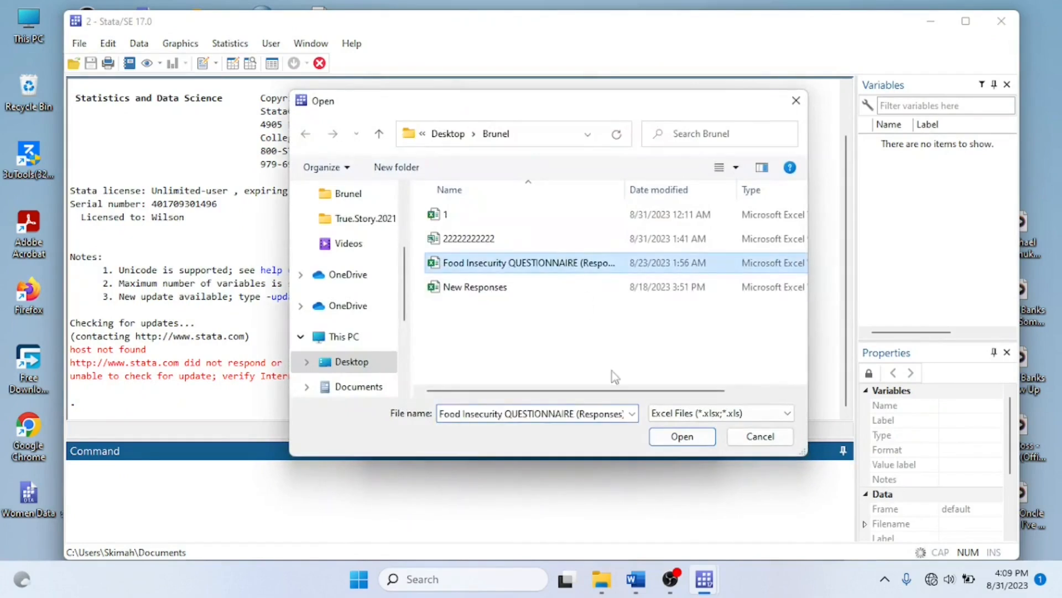
{"action": "left_click", "coordinate": [681, 436]}
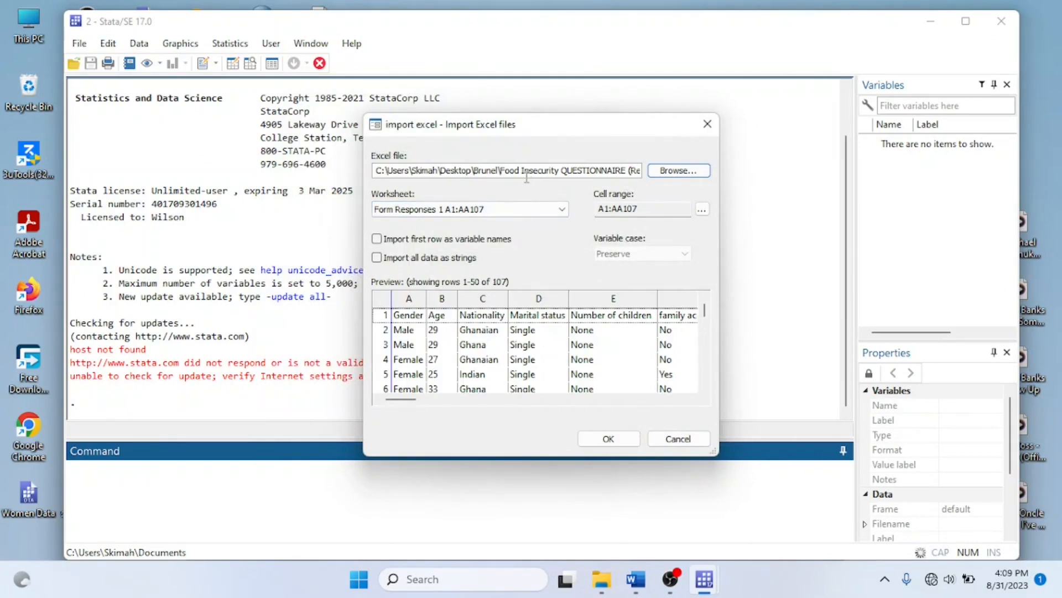
Import the worksheet Responses code A1:AA106, treating its first row as variable names.
{"action": "left_click", "coordinate": [548, 214]}
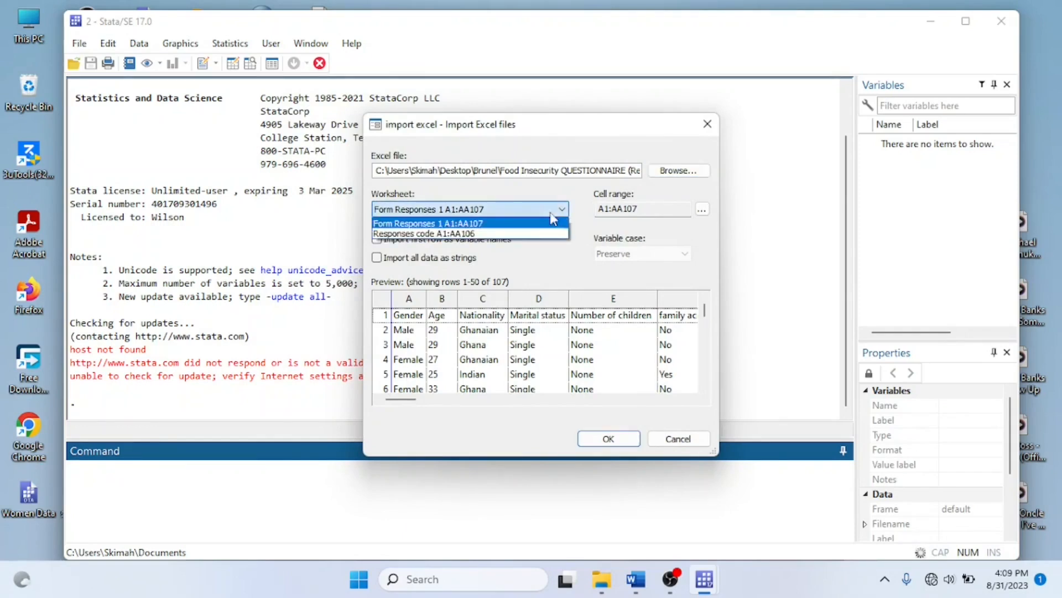
{"action": "left_click", "coordinate": [455, 235]}
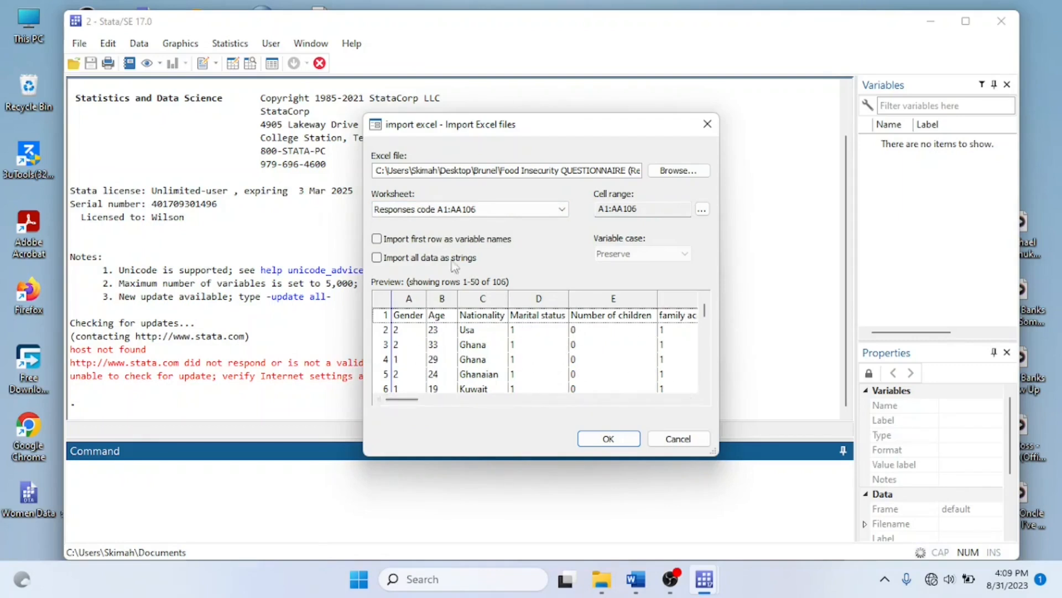
{"action": "left_click", "coordinate": [377, 240]}
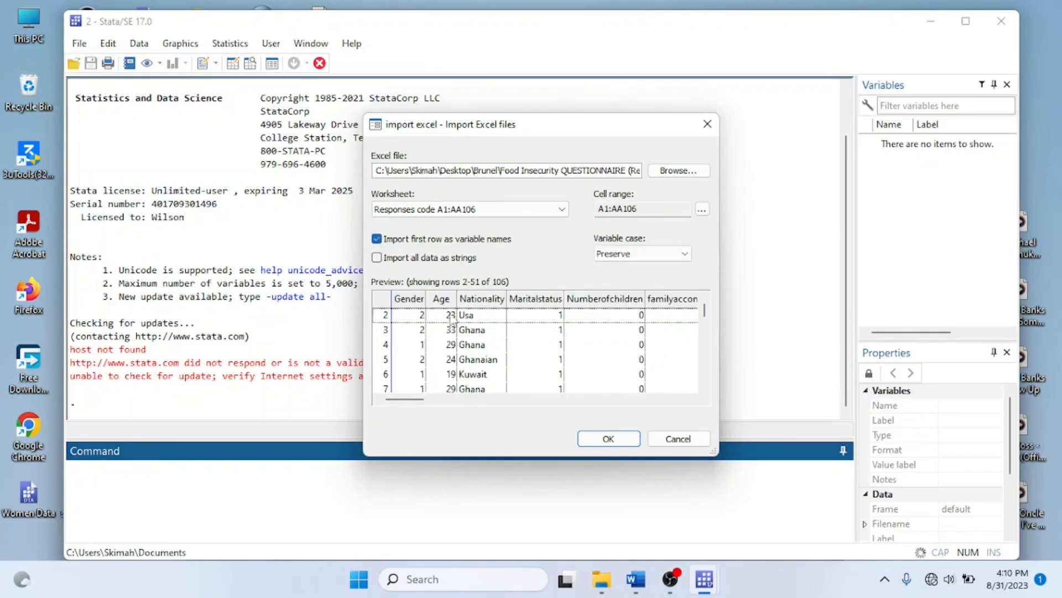
{"action": "left_click", "coordinate": [596, 440]}
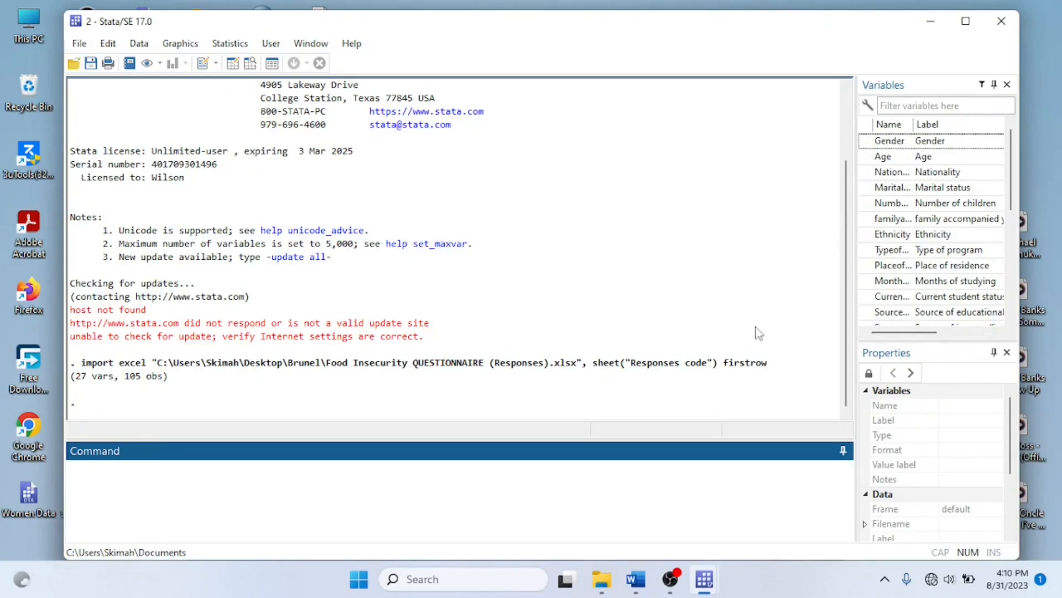
Rename the variable Gender to A1 with the rename command.
{"action": "left_click", "coordinate": [681, 472]}
{"action": "type", "text": "rename"}
{"action": "left_click", "coordinate": [866, 142]}
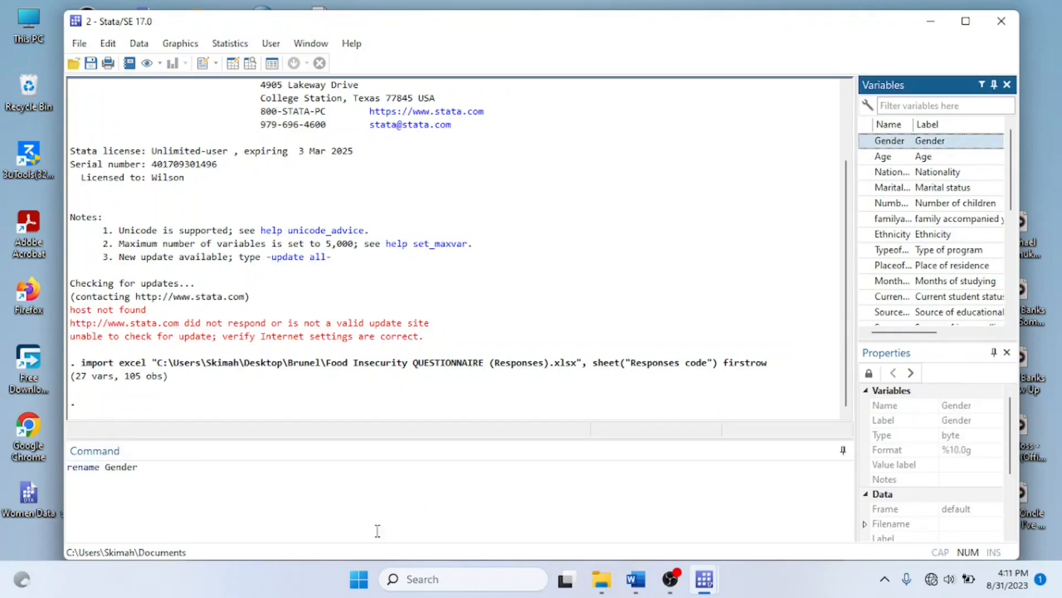
{"action": "left_click", "coordinate": [188, 476]}
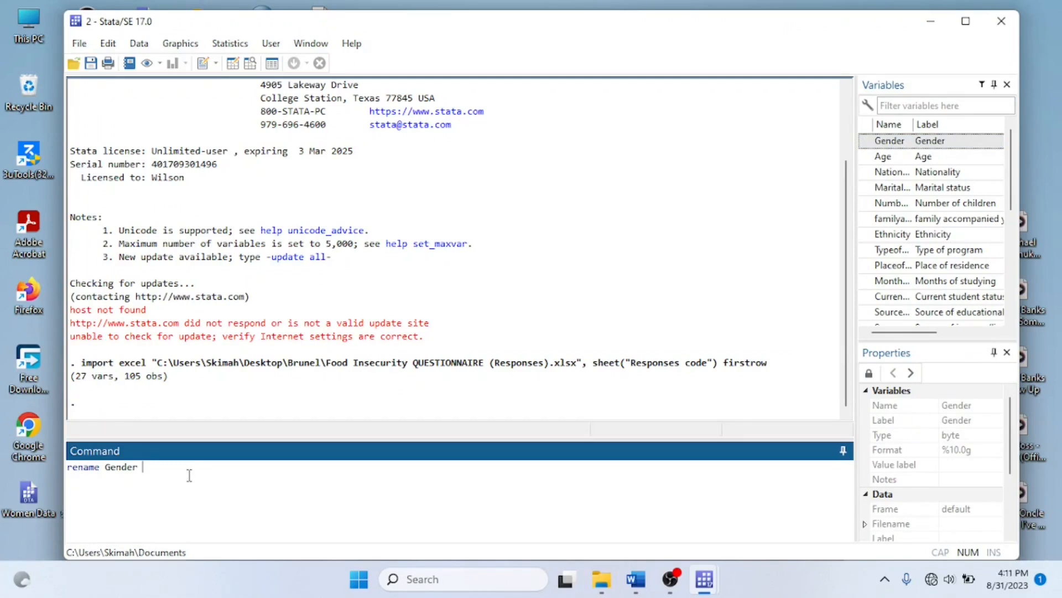
{"action": "type", "text": "A1"}
{"action": "key", "text": "Return"}
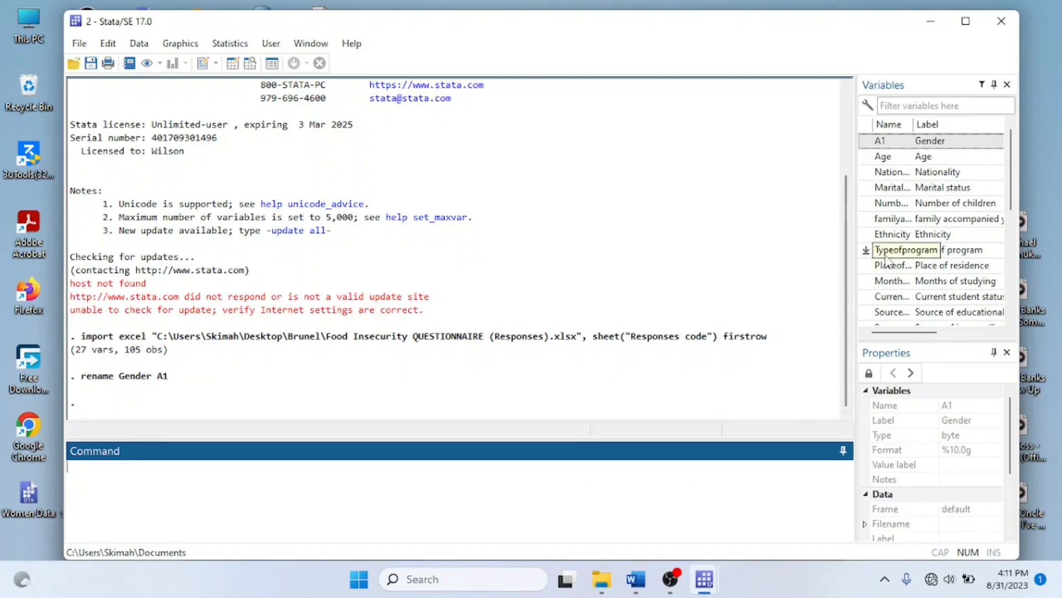
Unlock the variable properties for editing and rename the variable Age to A2 there.
{"action": "left_click", "coordinate": [869, 374]}
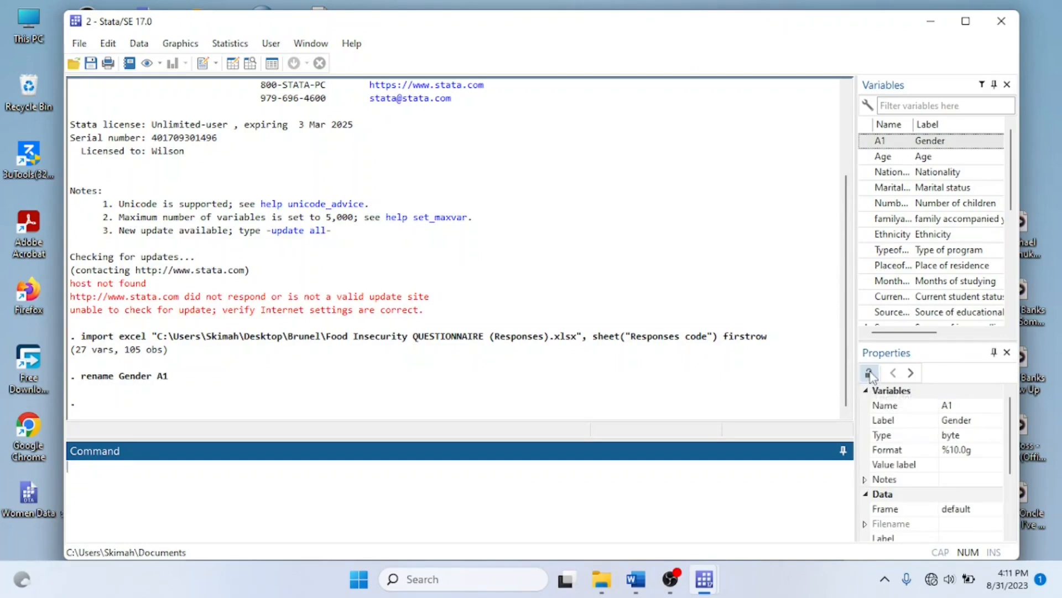
{"action": "left_click", "coordinate": [870, 374]}
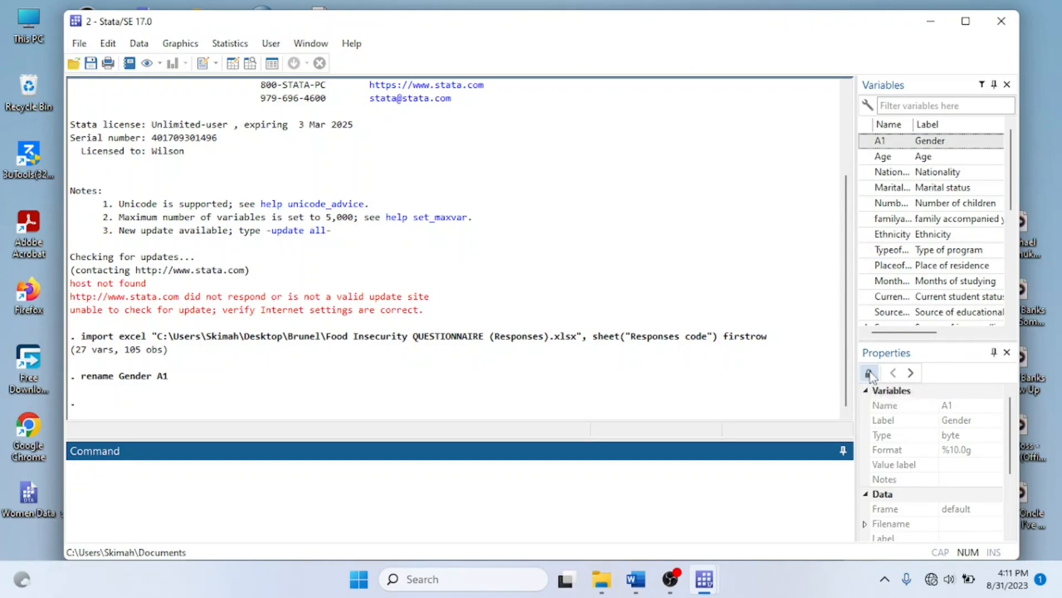
{"action": "left_click", "coordinate": [870, 374]}
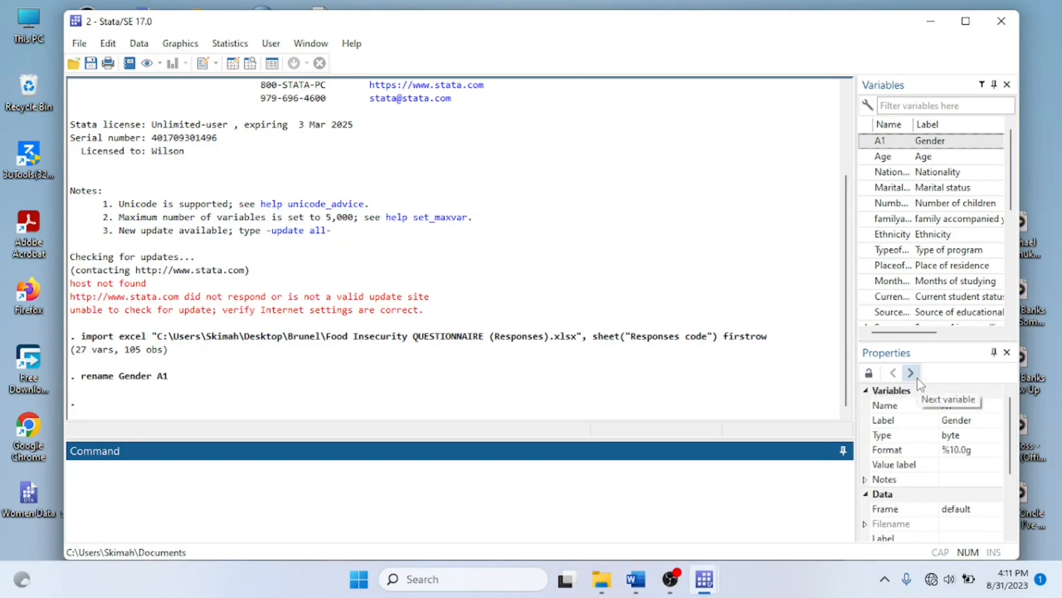
{"action": "left_click", "coordinate": [930, 159]}
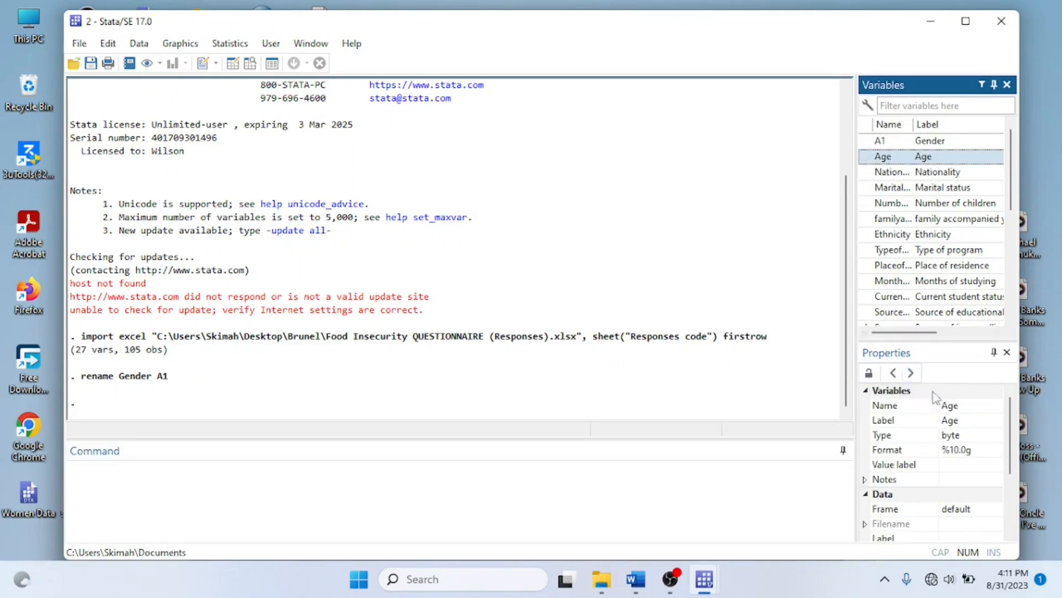
{"action": "left_click", "coordinate": [980, 404]}
{"action": "left_click_drag", "start_coordinate": [980, 404], "coordinate": [940, 405]}
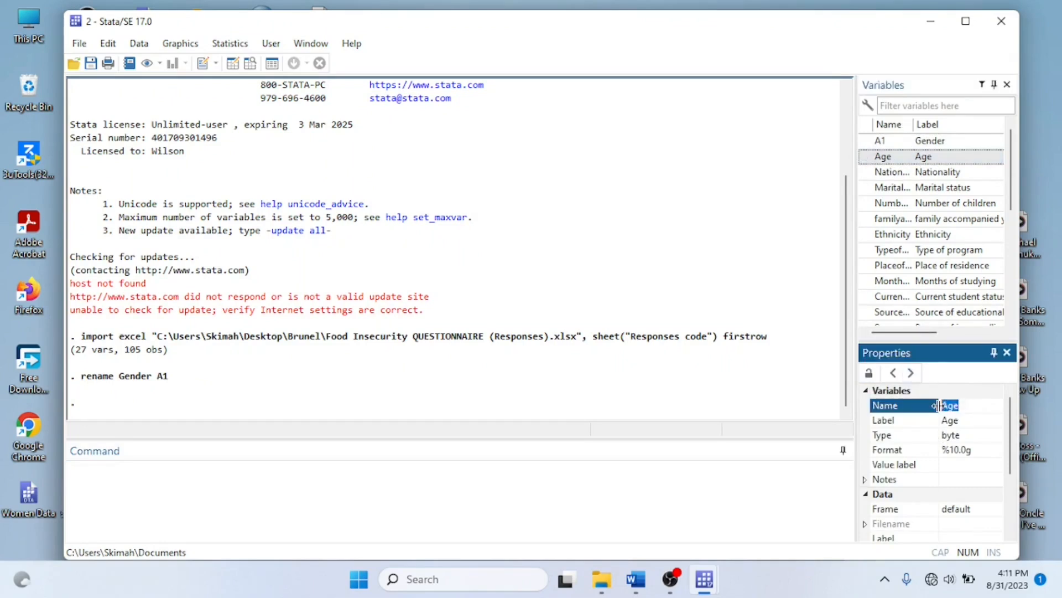
{"action": "type", "text": "A2"}
{"action": "key", "text": "Return"}
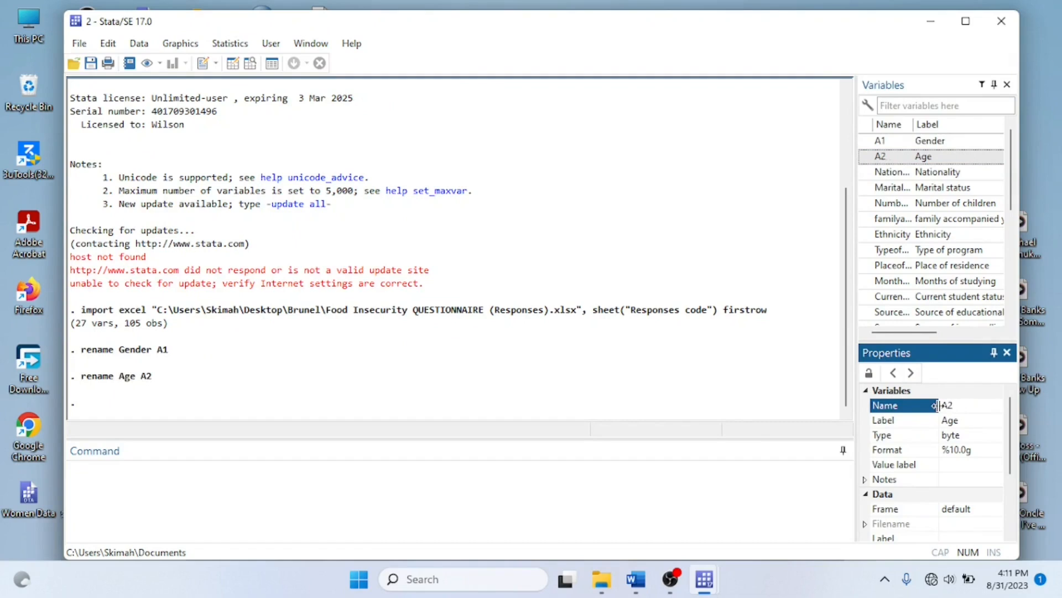
Change the name of the variable Nationality to A3 in its properties.
{"action": "left_click", "coordinate": [910, 372]}
{"action": "left_click", "coordinate": [996, 406]}
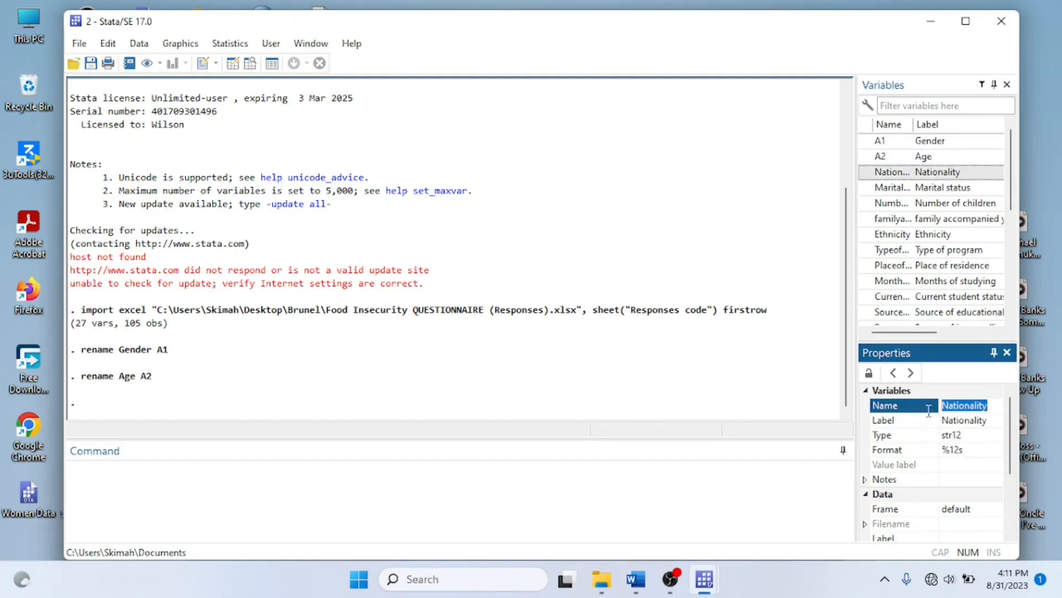
{"action": "type", "text": "A3"}
{"action": "key", "text": "Return"}
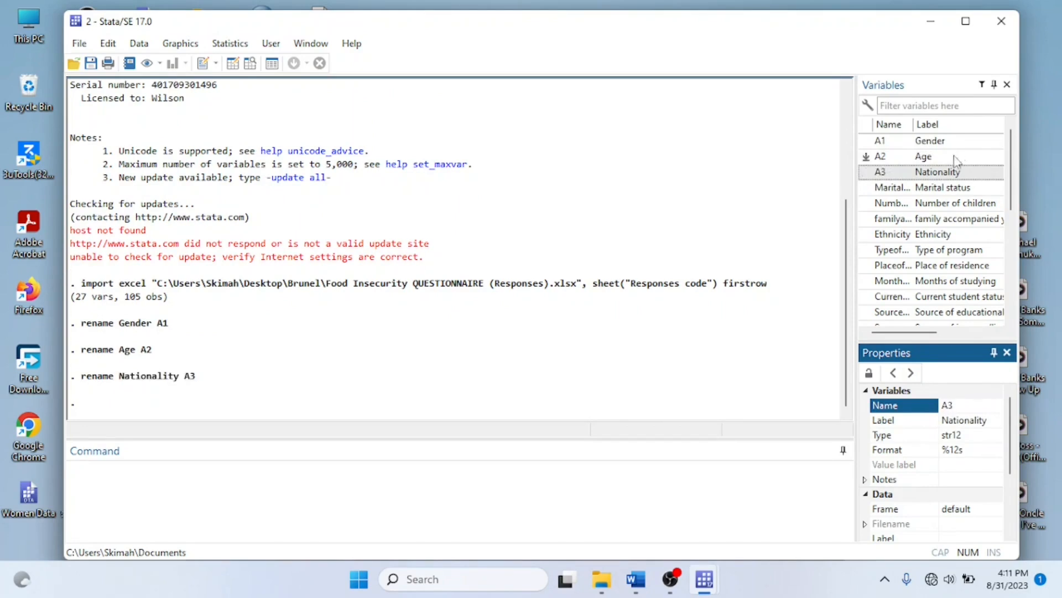
Change the name of the variable Maritalstatus to A4 in its properties.
{"action": "left_click", "coordinate": [943, 188]}
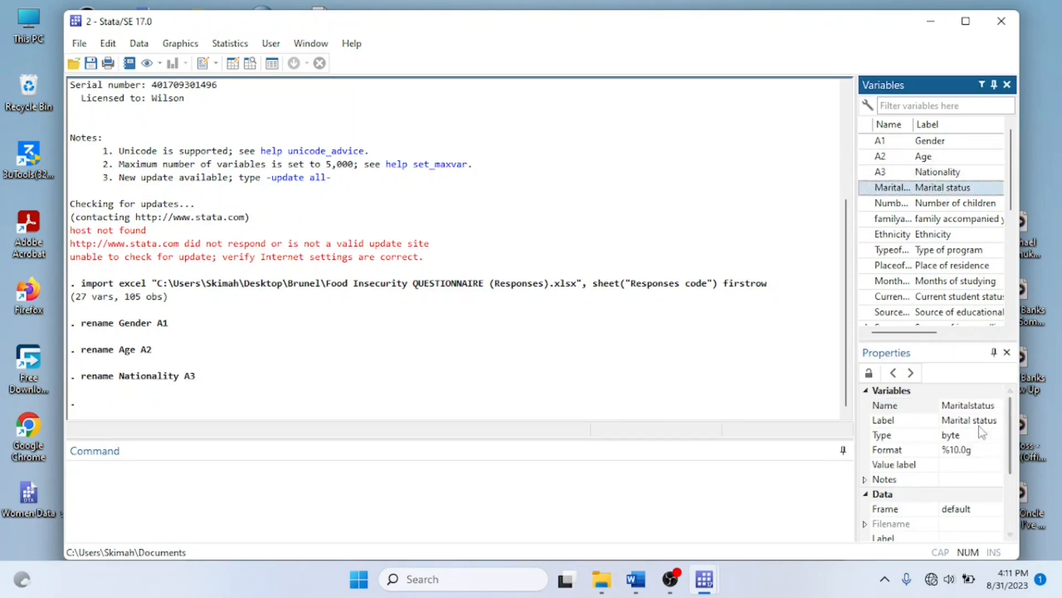
{"action": "left_click", "coordinate": [995, 406]}
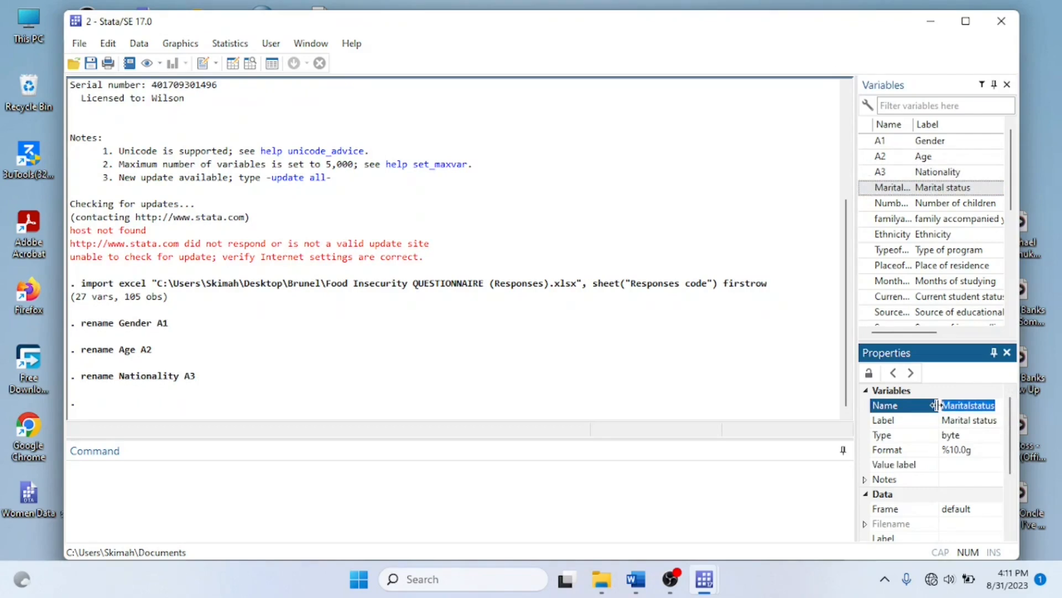
{"action": "type", "text": "A4"}
{"action": "key", "text": "Return"}
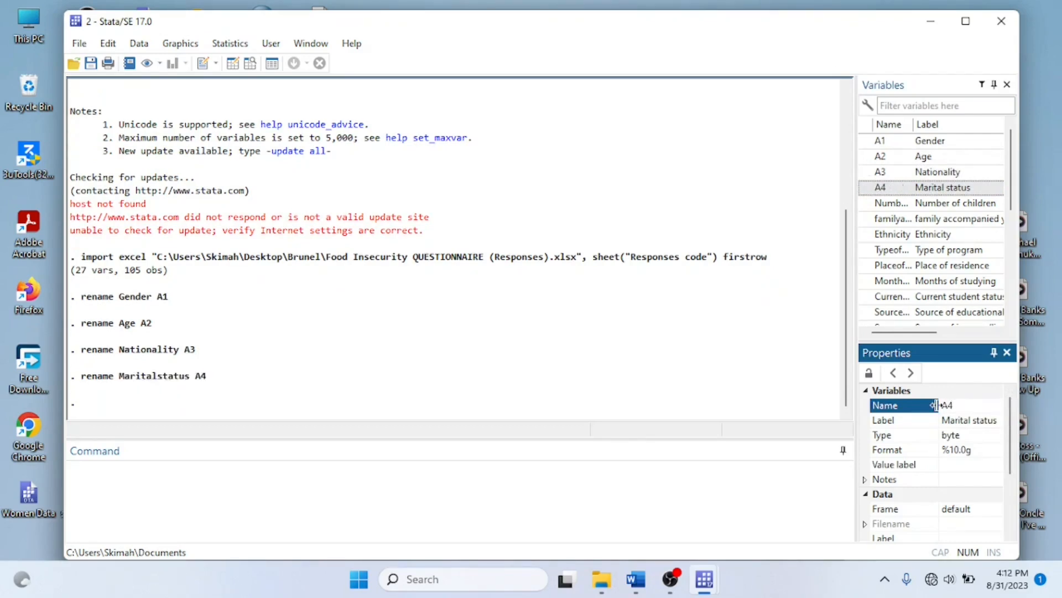
Change the name of the variable Numberofchildren to A5 in its properties.
{"action": "left_click", "coordinate": [975, 203]}
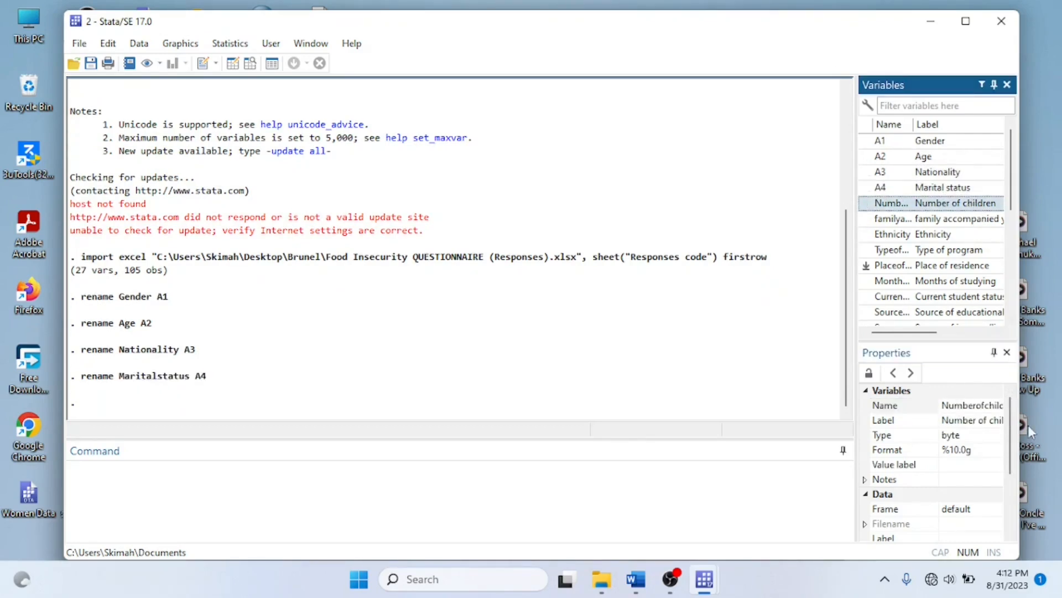
{"action": "left_click", "coordinate": [990, 405]}
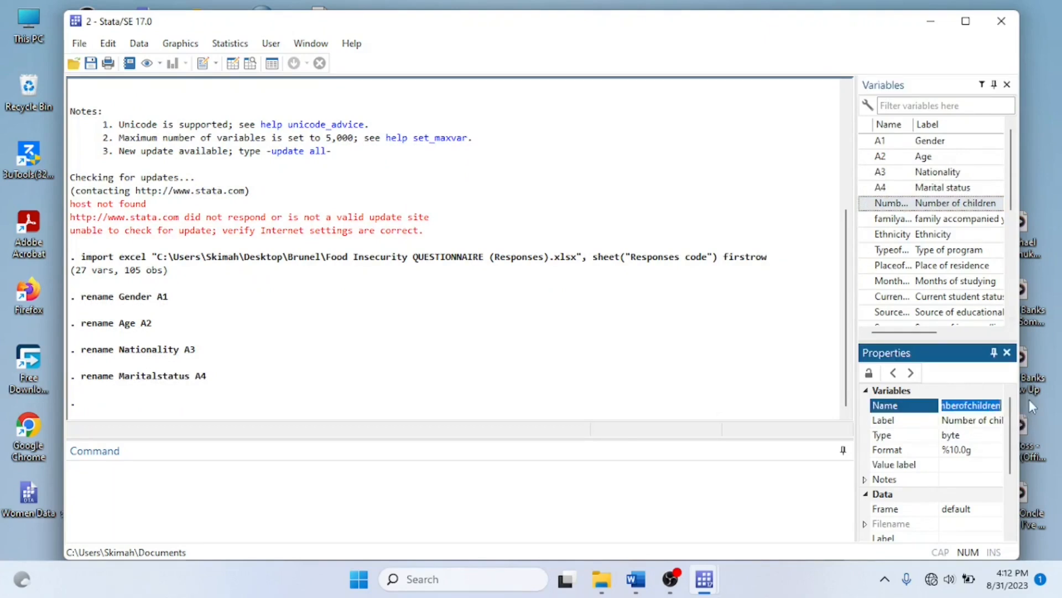
{"action": "type", "text": "A5"}
{"action": "key", "text": "Return"}
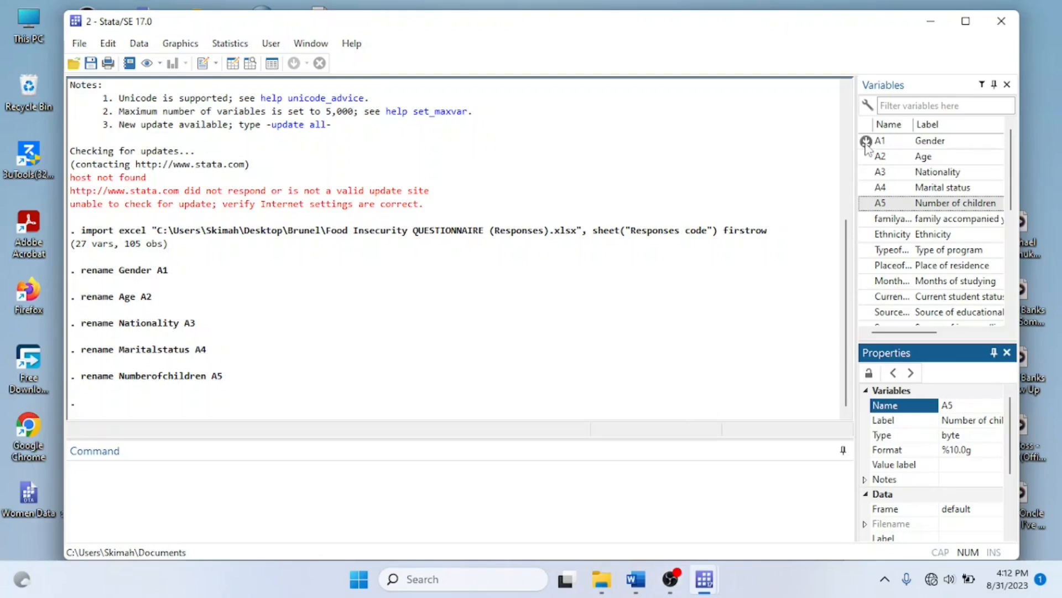
Produce a one-way frequency table of the gender variable A1 with the tab command.
{"action": "left_click", "coordinate": [406, 491]}
{"action": "type", "text": "tab A1"}
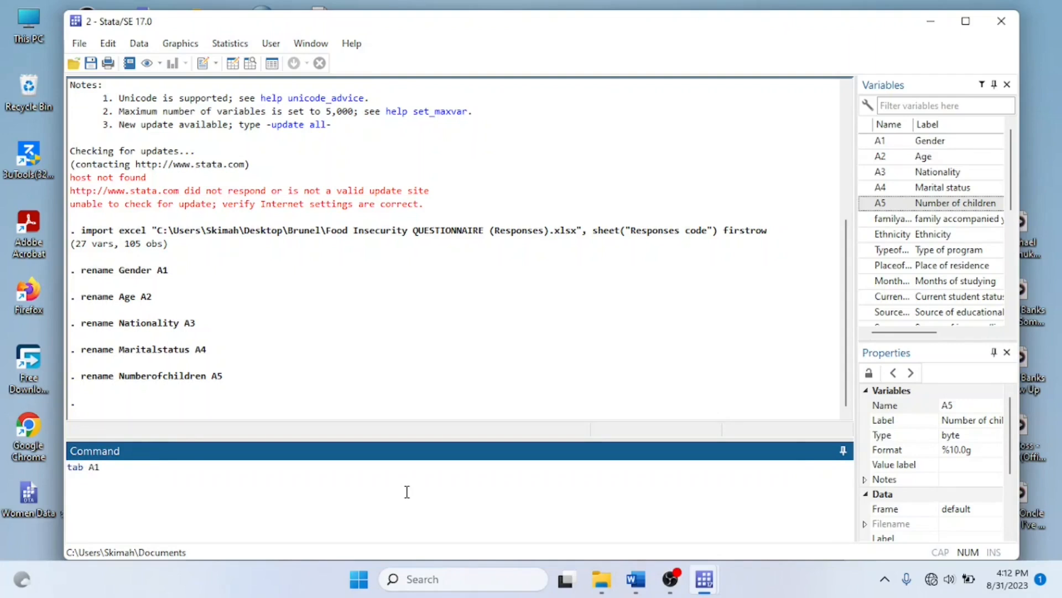
{"action": "key", "text": "Return"}
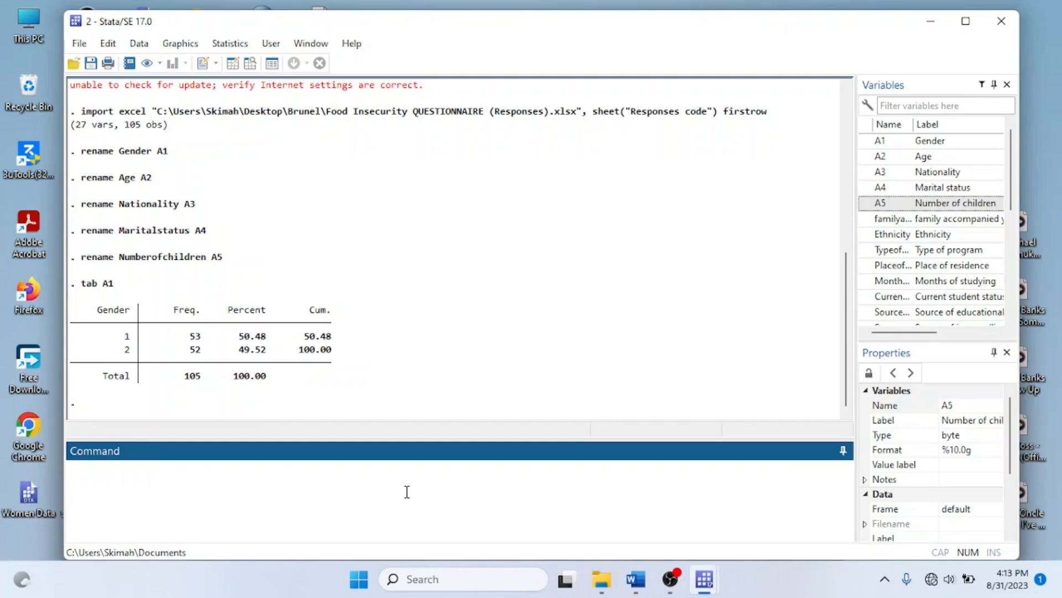
Define a value label named N1 that codes 1 as "Male" and 2 as "Female".
{"action": "type", "text": "label define"}
{"action": "type", "text": "A"}
{"action": "key", "text": "BackSpace"}
{"action": "type", "text": "N1 1\"Male\""}
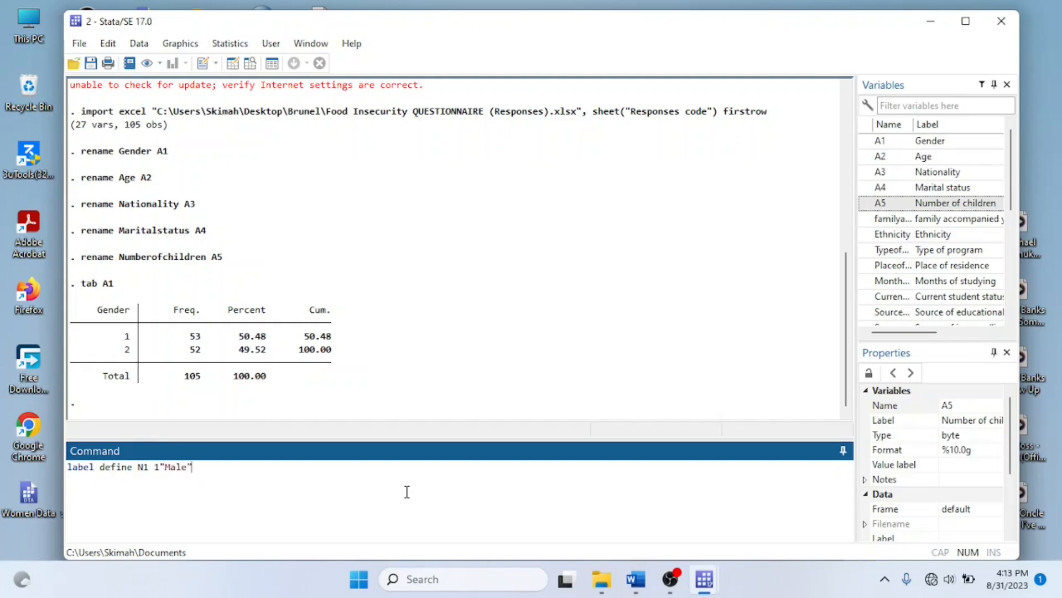
{"action": "key", "text": "Left"}
{"action": "key", "text": "Left"}
{"action": "key", "text": "Left"}
{"action": "key", "text": "Left"}
{"action": "key", "text": "Left"}
{"action": "key", "text": "Left"}
{"action": "key", "text": "Left"}
{"action": "key", "text": "Right"}
{"action": "key", "text": "Right"}
{"action": "key", "text": "Right"}
{"action": "key", "text": "Right"}
{"action": "key", "text": "Right"}
{"action": "key", "text": "Right"}
{"action": "type", "text": "2 \"Female\""}
{"action": "key", "text": "Return"}
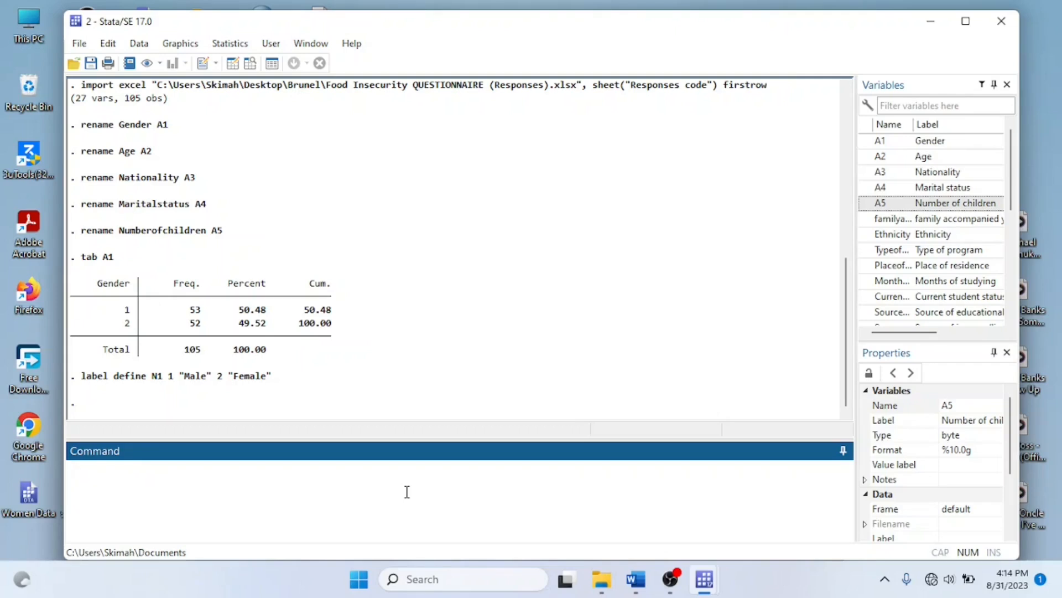
Assign the value label N1 to variable A1 and tabulate A1 again.
{"action": "type", "text": "label value"}
{"action": "left_click", "coordinate": [866, 142]}
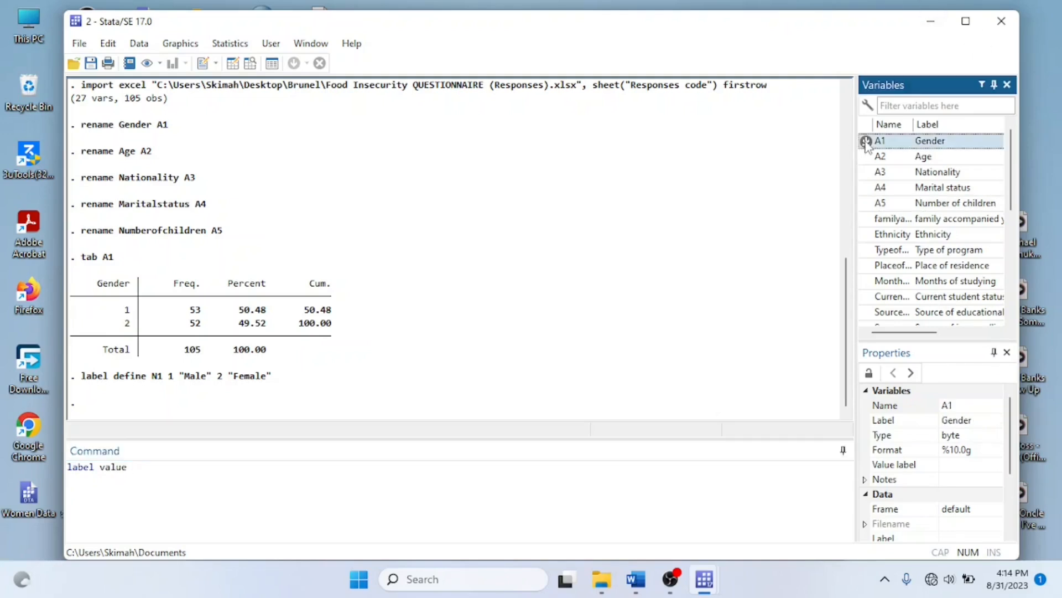
{"action": "left_click", "coordinate": [203, 474]}
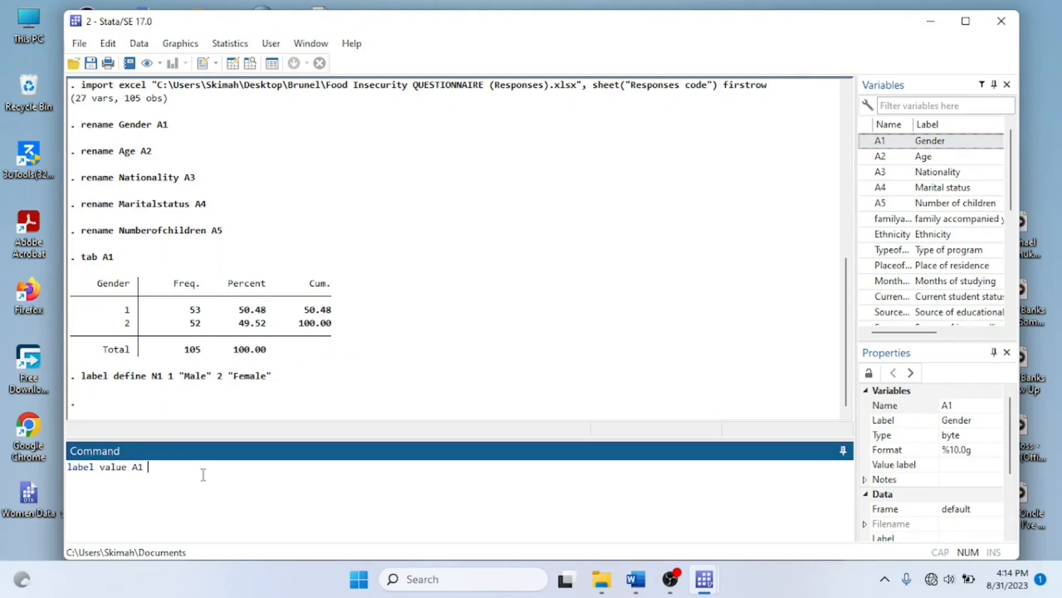
{"action": "type", "text": "N1"}
{"action": "key", "text": "Return"}
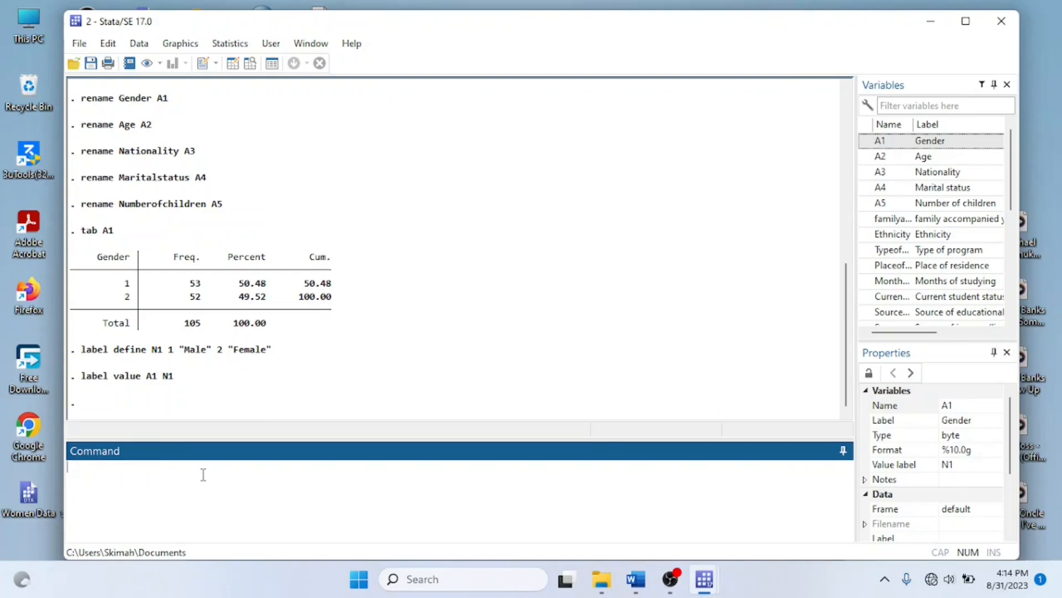
{"action": "type", "text": "tab A1"}
{"action": "key", "text": "Return"}
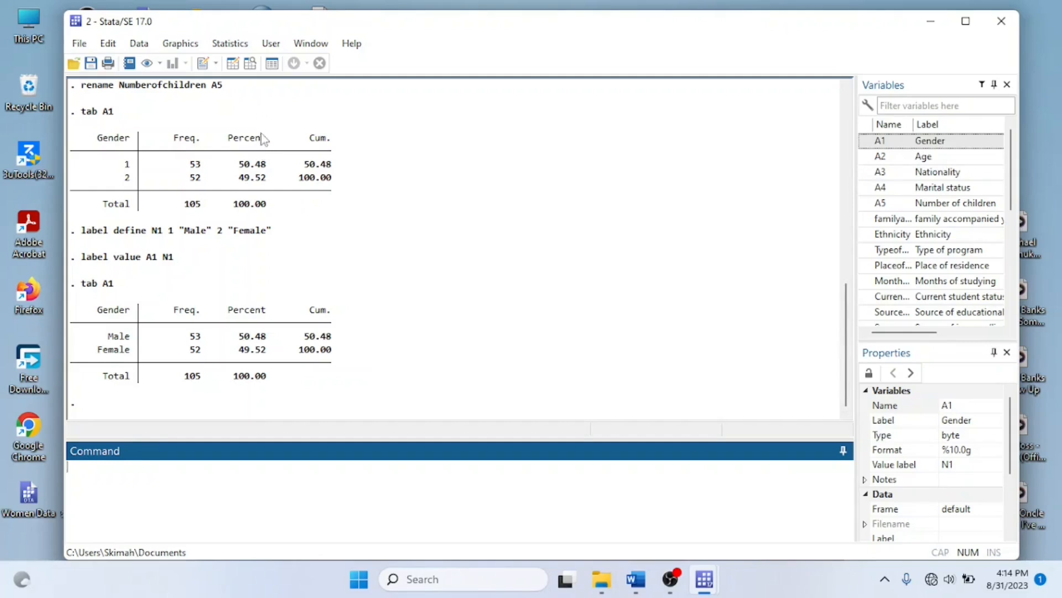
{"action": "left_click", "coordinate": [271, 65]}
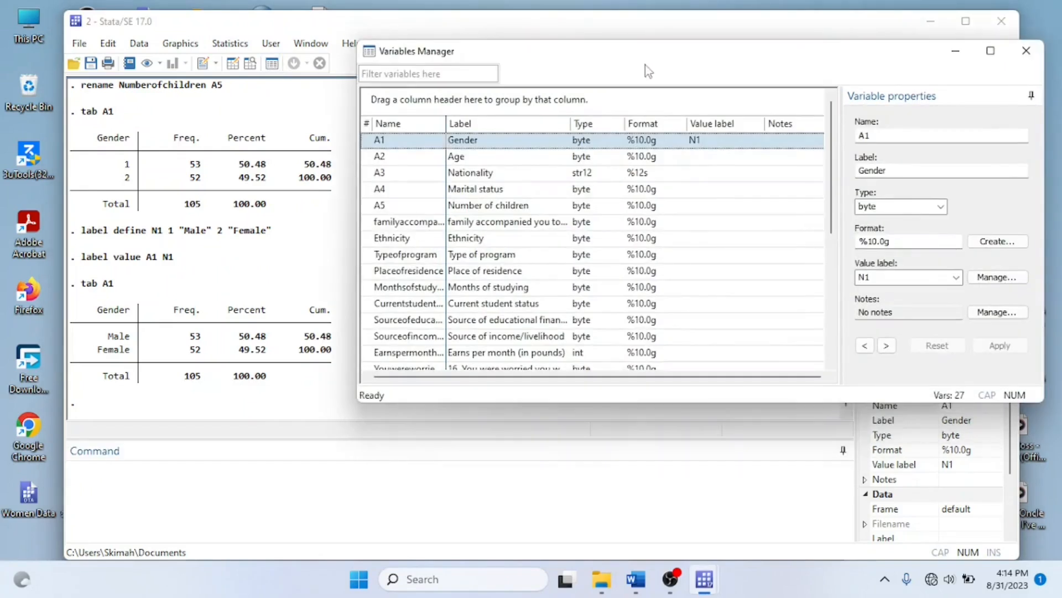
{"action": "left_click_drag", "start_coordinate": [647, 51], "coordinate": [598, 65]}
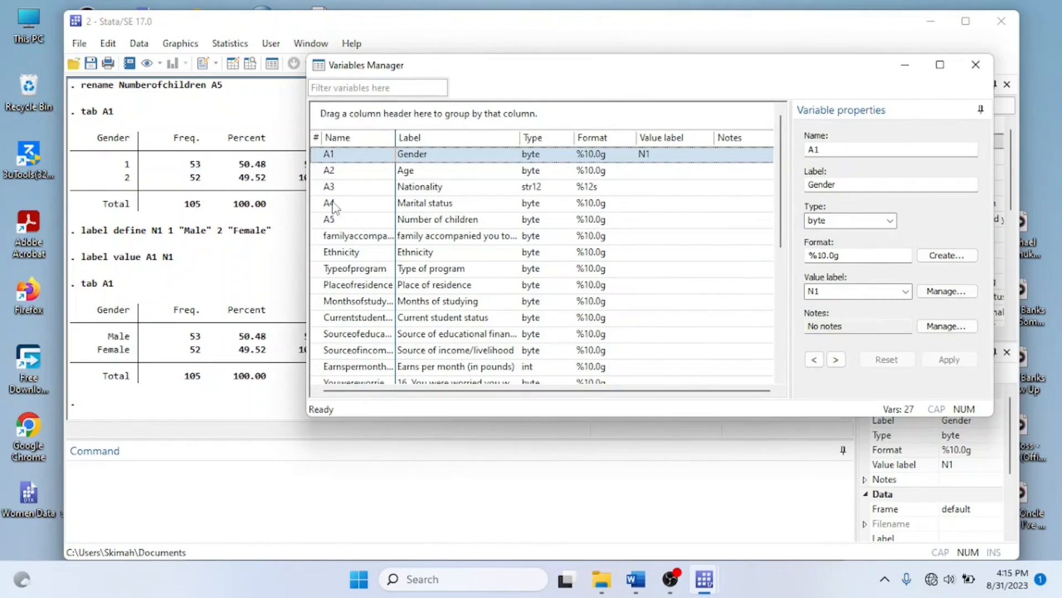
{"action": "left_click", "coordinate": [431, 204]}
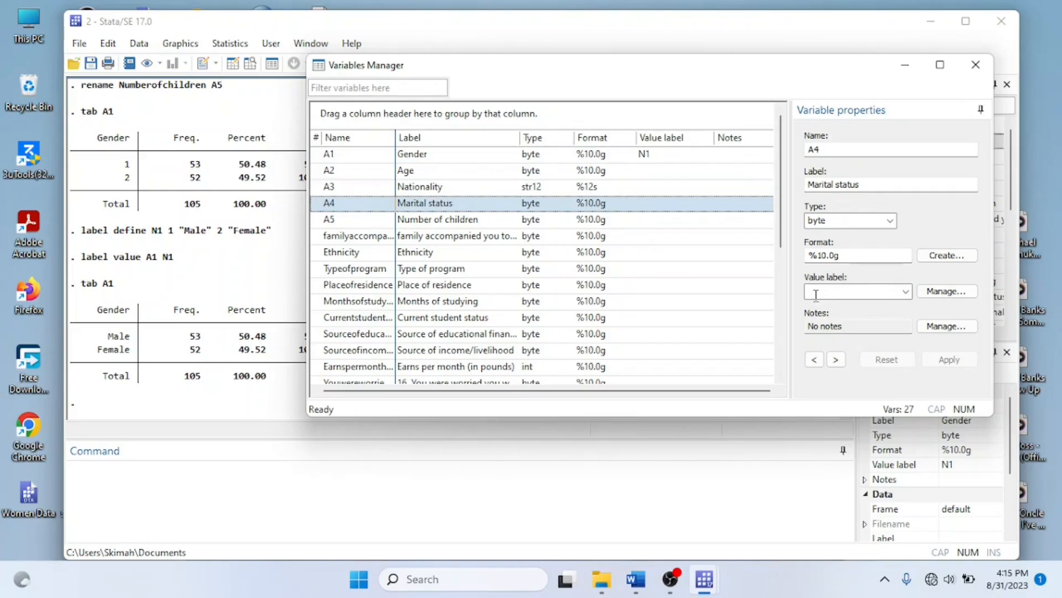
{"action": "left_click", "coordinate": [906, 292]}
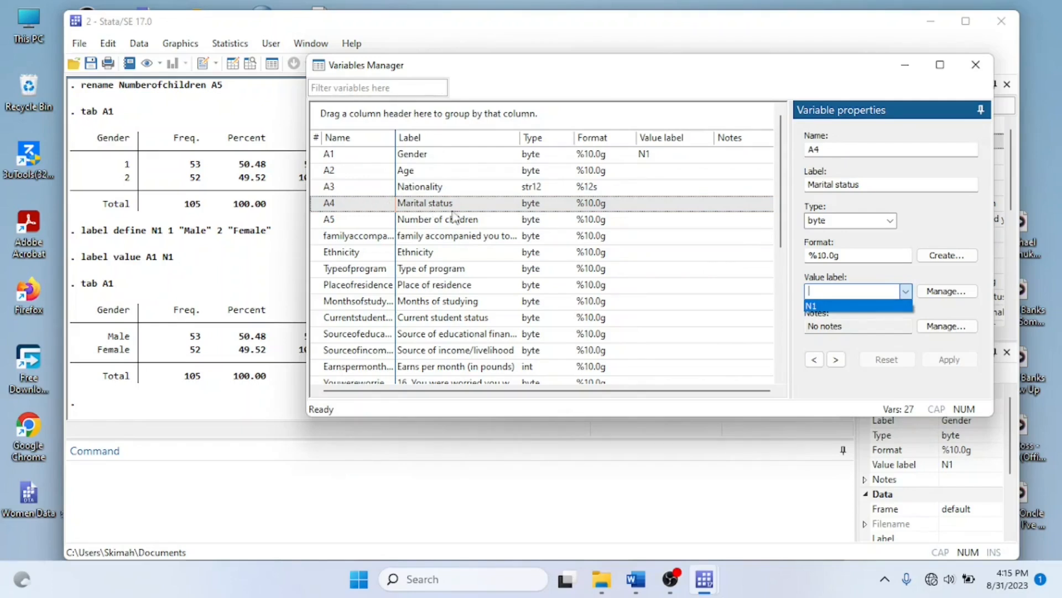
{"action": "left_click", "coordinate": [927, 311]}
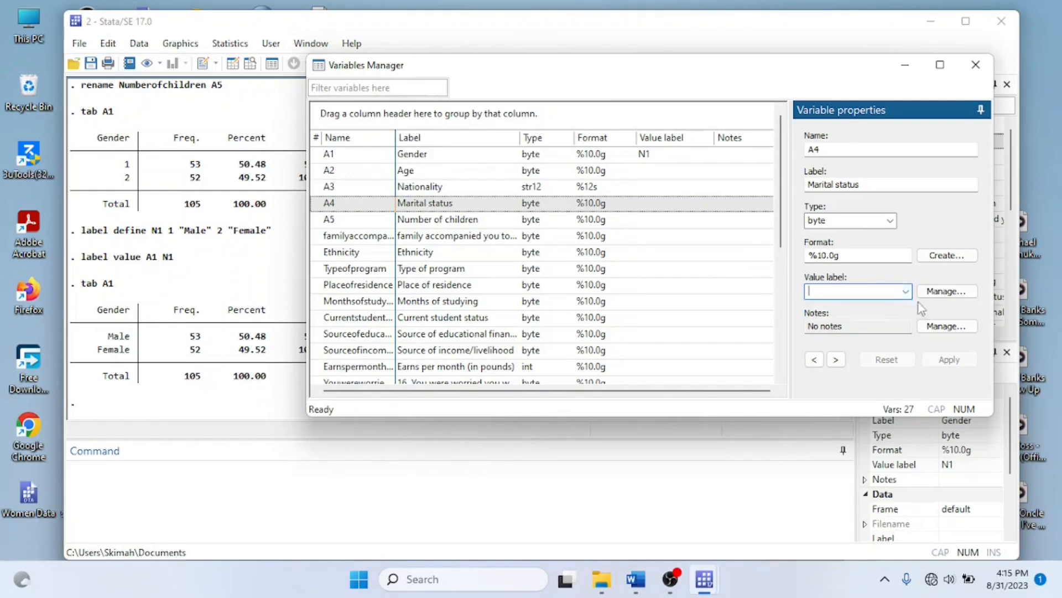
{"action": "left_click", "coordinate": [947, 291]}
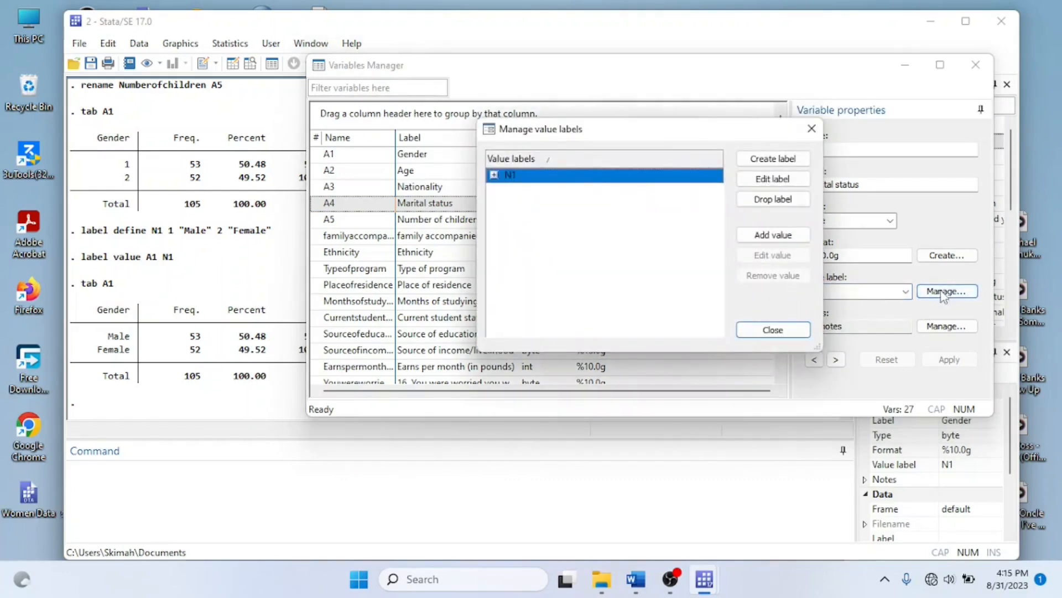
{"action": "left_click", "coordinate": [781, 161]}
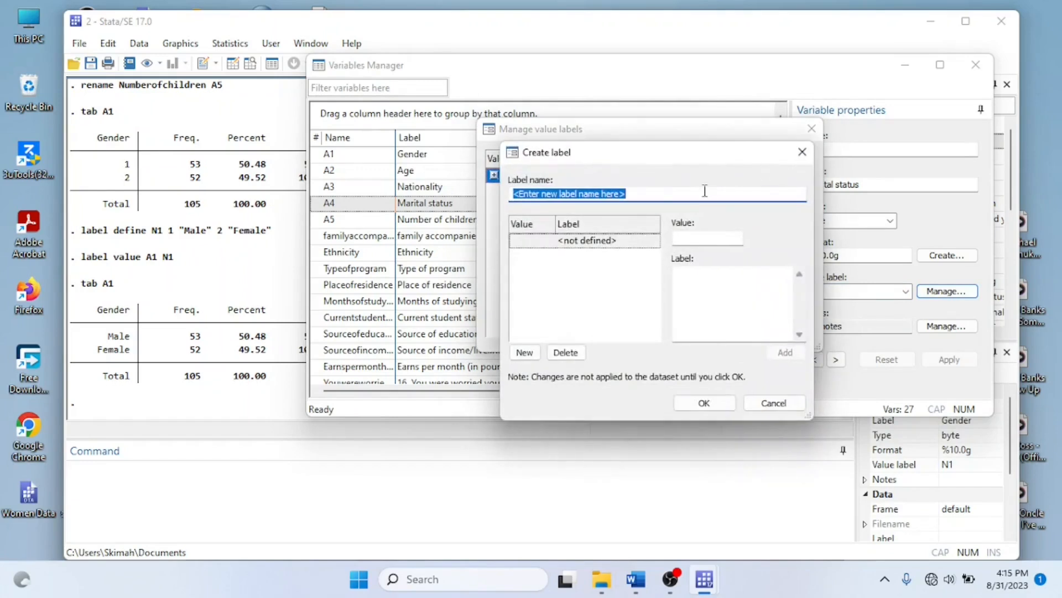
{"action": "type", "text": "N"}
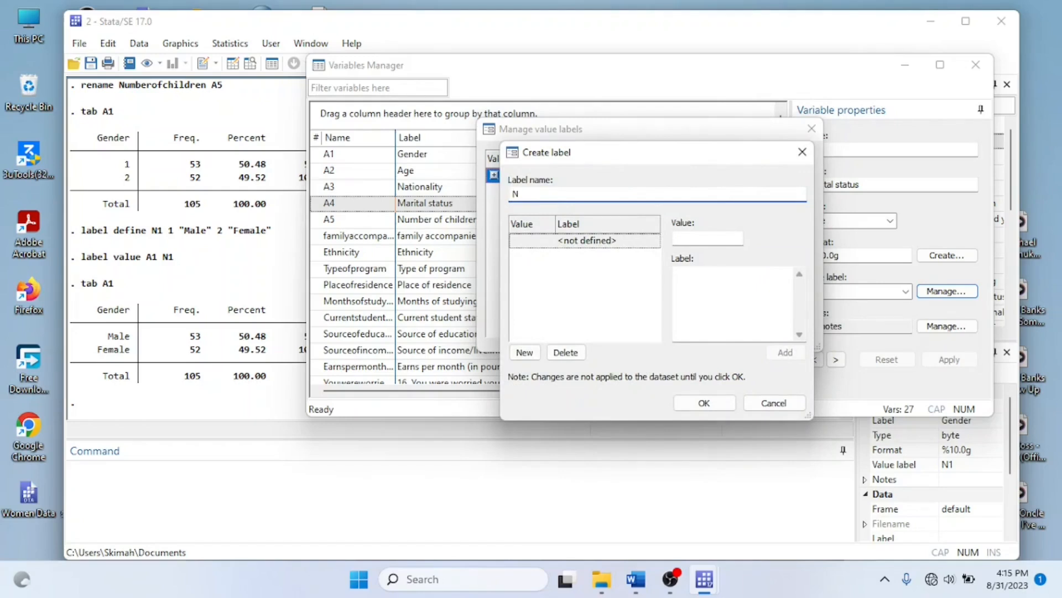
{"action": "type", "text": "4"}
{"action": "left_click", "coordinate": [716, 239]}
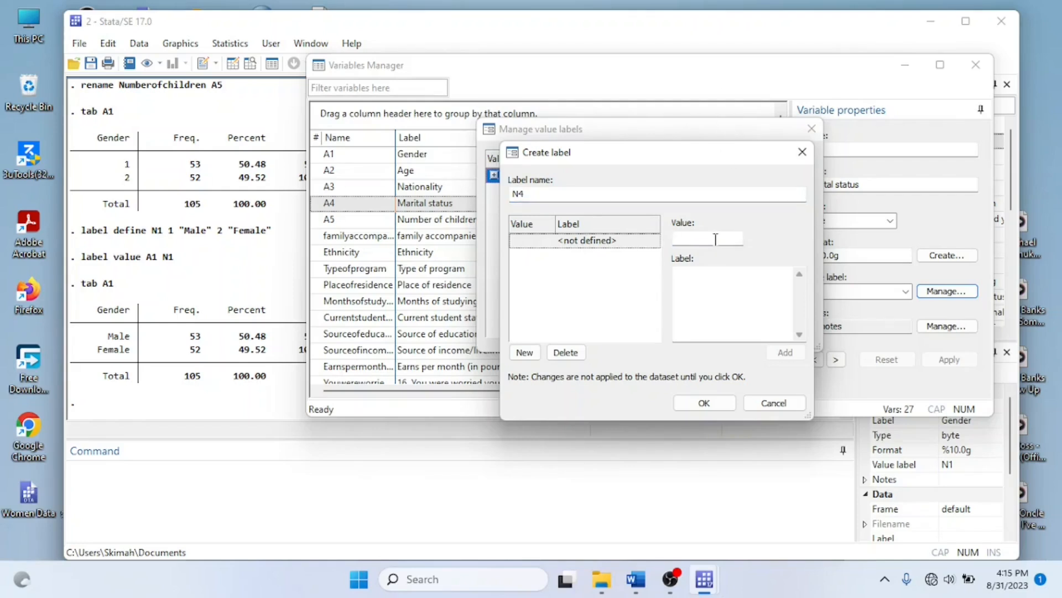
{"action": "type", "text": "1"}
{"action": "left_click", "coordinate": [802, 153]}
{"action": "left_click", "coordinate": [811, 129]}
{"action": "left_click", "coordinate": [974, 65]}
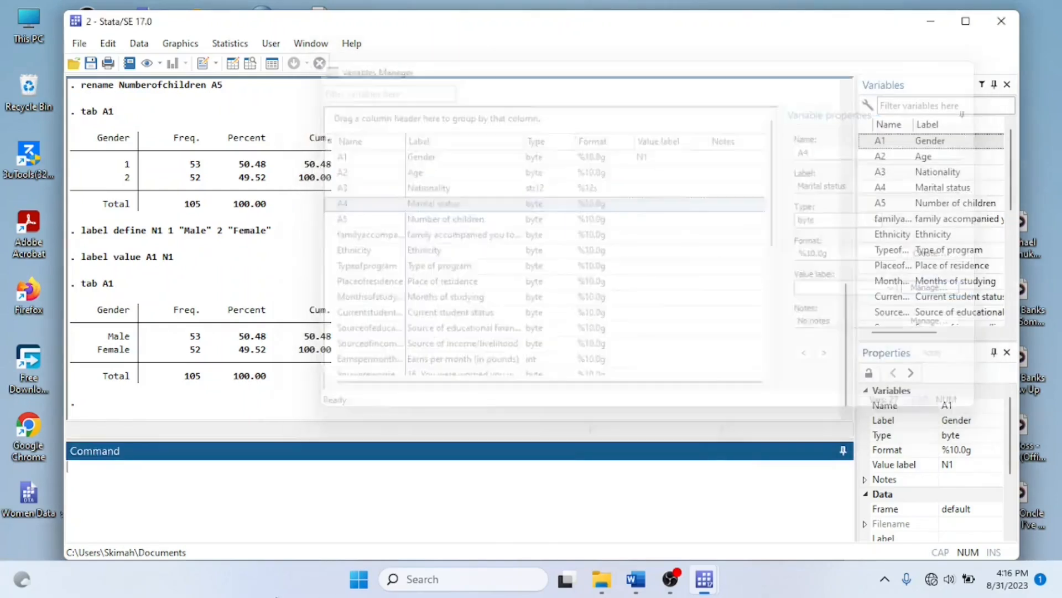
Produce a one-way frequency table of the marital status variable A4 with the tab command.
{"action": "type", "text": "tab"}
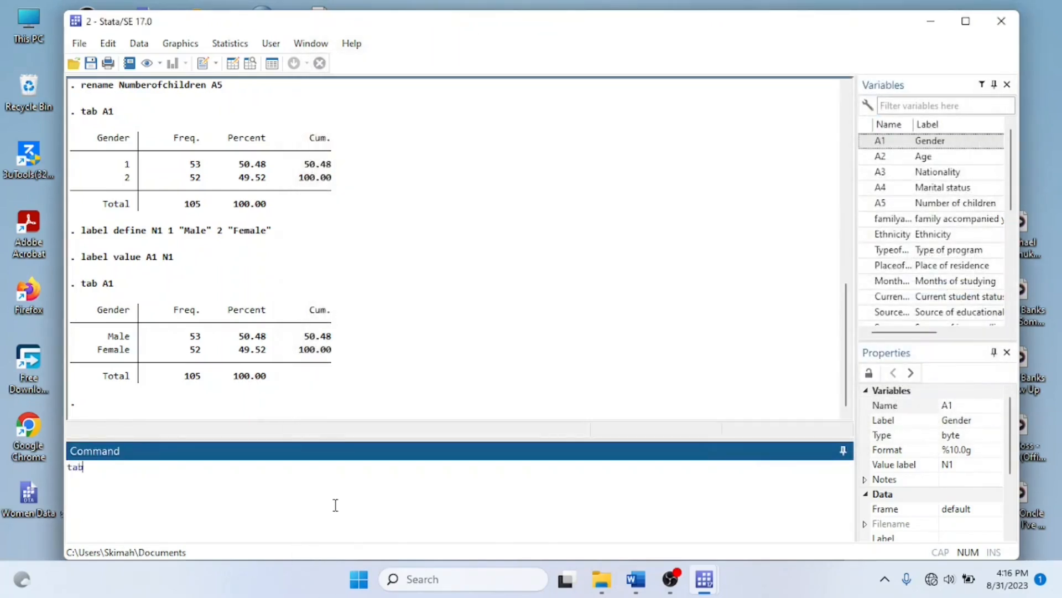
{"action": "double_click", "coordinate": [880, 187]}
{"action": "key", "text": "Return"}
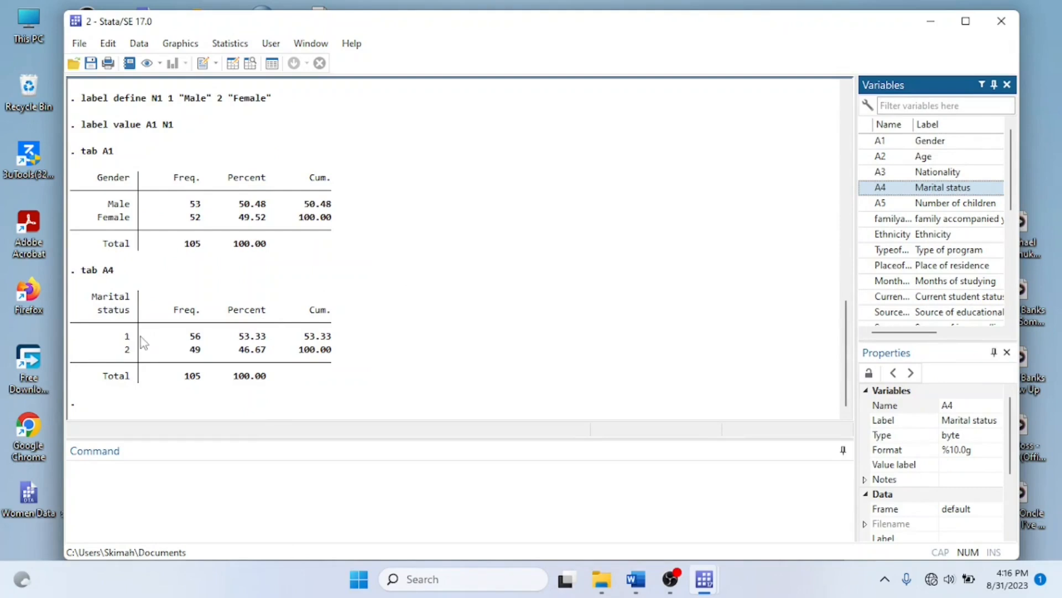
Start a new value label named N4 from A4's entry in the Variables Manager and code 1 as "Male".
{"action": "left_click", "coordinate": [276, 66]}
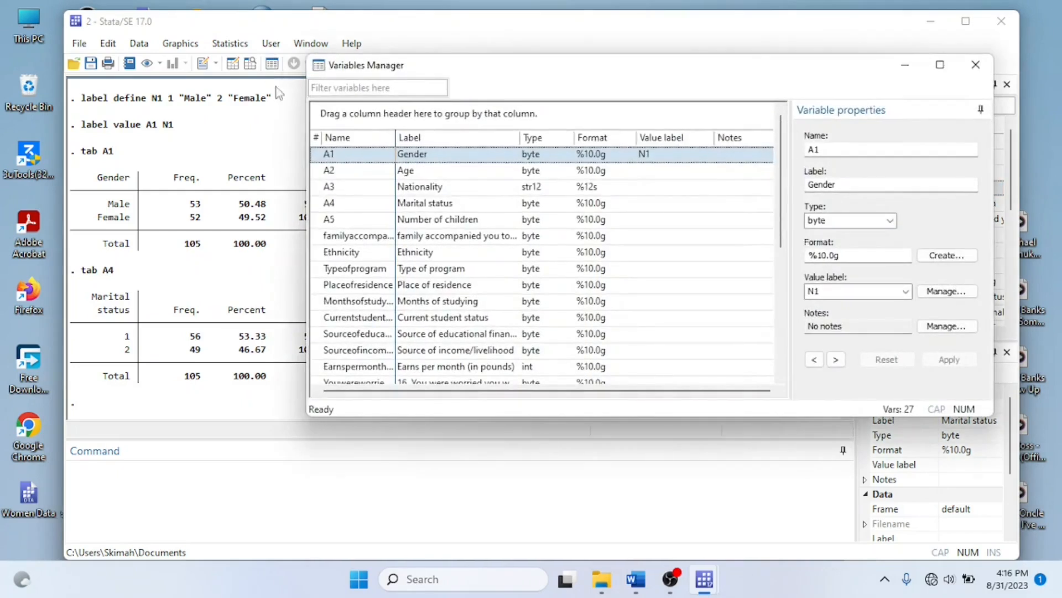
{"action": "left_click", "coordinate": [418, 204]}
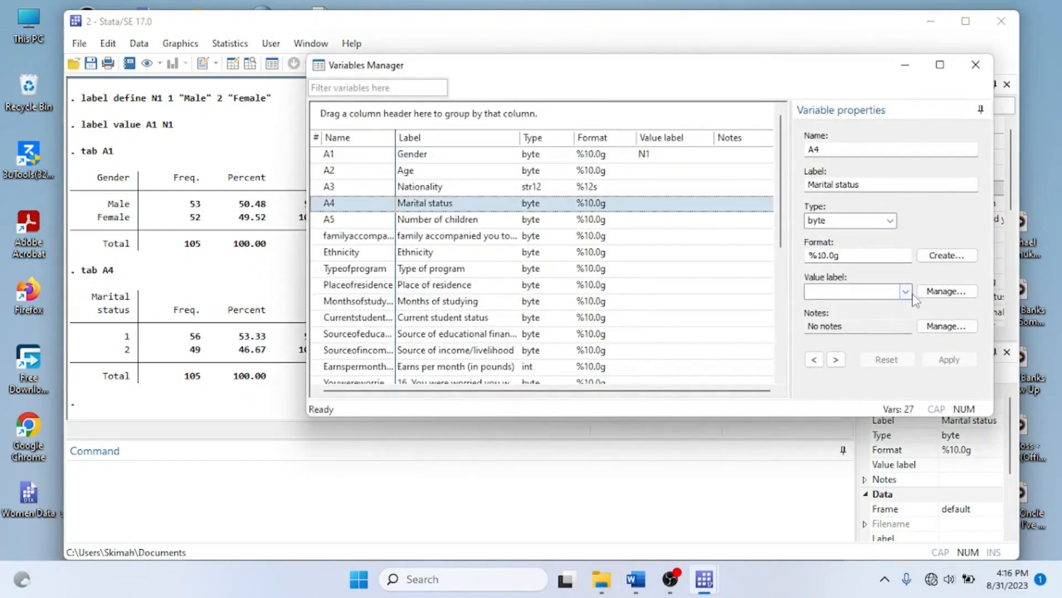
{"action": "left_click", "coordinate": [946, 291]}
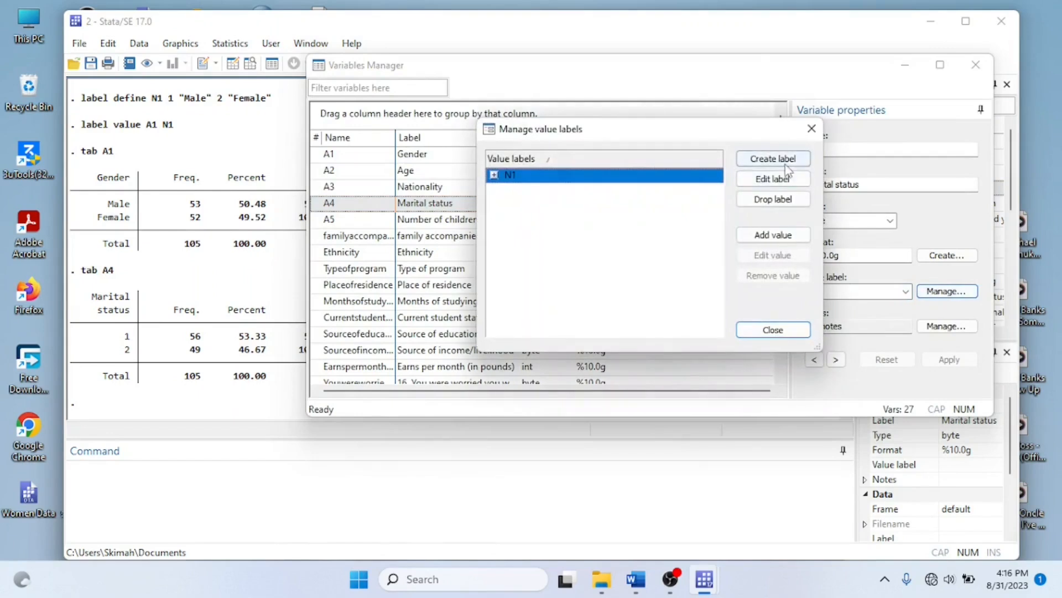
{"action": "left_click", "coordinate": [785, 162]}
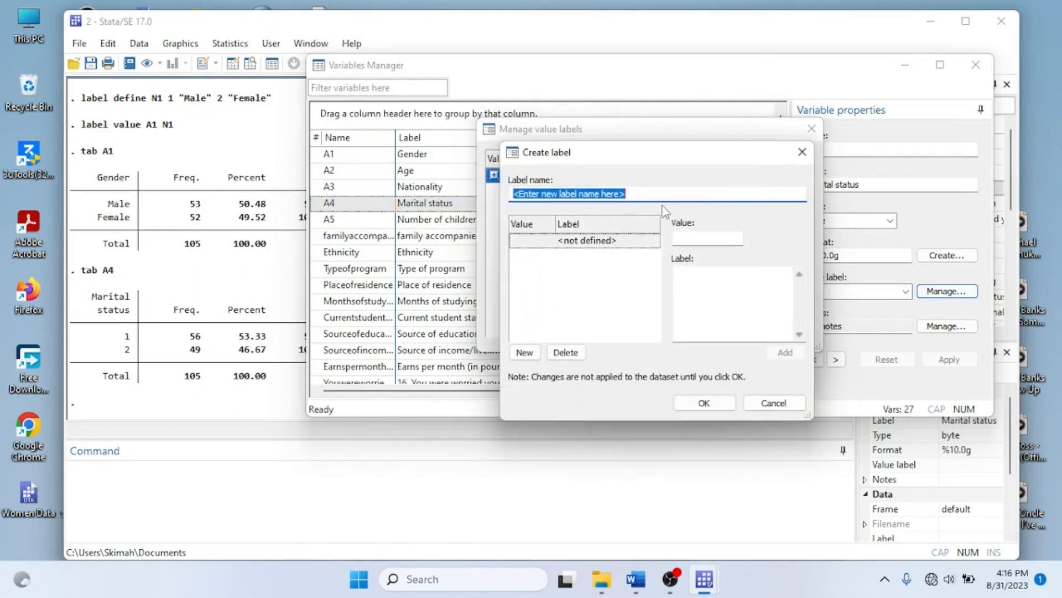
{"action": "type", "text": "N4"}
{"action": "left_click", "coordinate": [690, 239]}
{"action": "type", "text": "1"}
{"action": "left_click", "coordinate": [703, 281]}
{"action": "type", "text": "Male"}
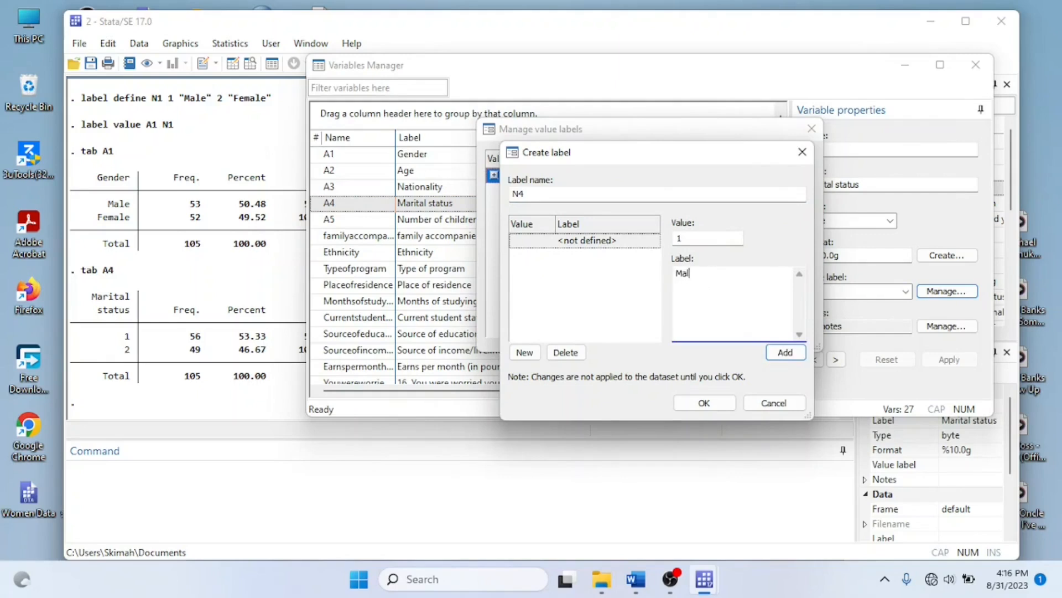
{"action": "key", "text": "BackSpace"}
{"action": "type", "text": "e"}
{"action": "left_click", "coordinate": [780, 354]}
Add value 2 as "Female" to the label N4 and save the label definition.
{"action": "type", "text": "2"}
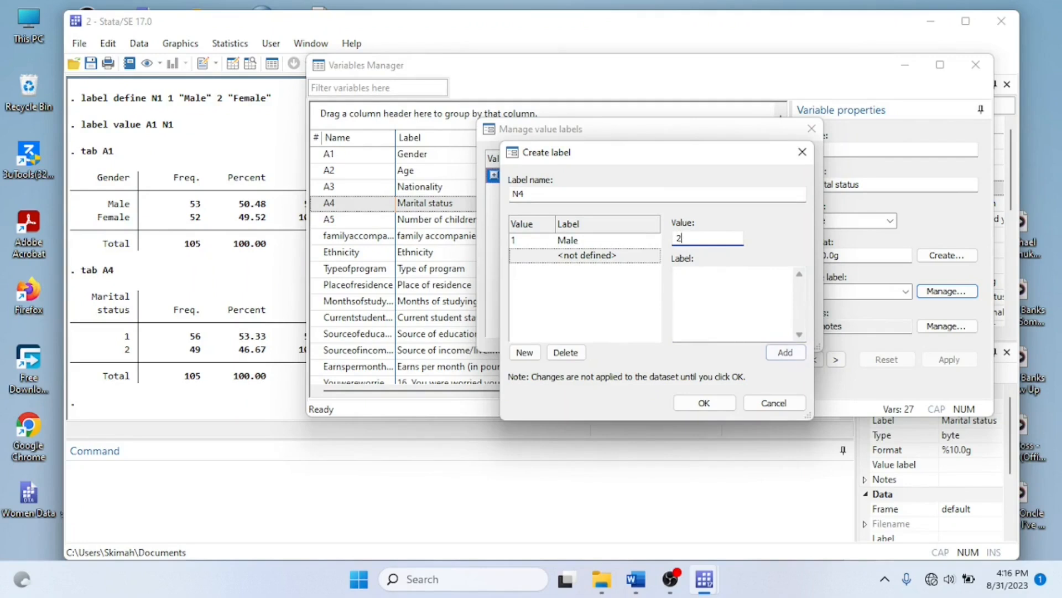
{"action": "left_click", "coordinate": [764, 303]}
{"action": "type", "text": "Female"}
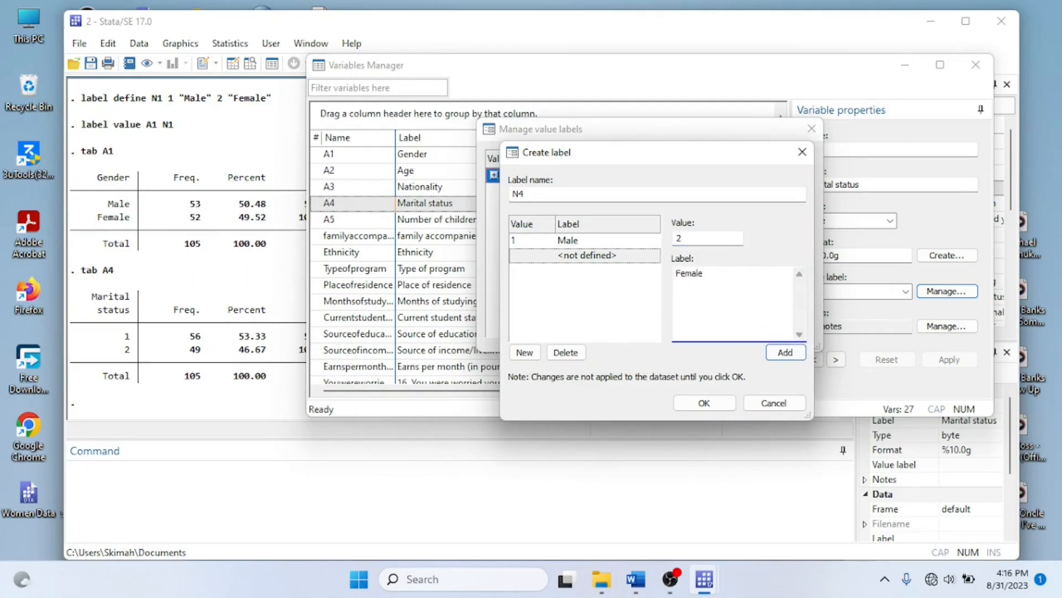
{"action": "left_click", "coordinate": [776, 355]}
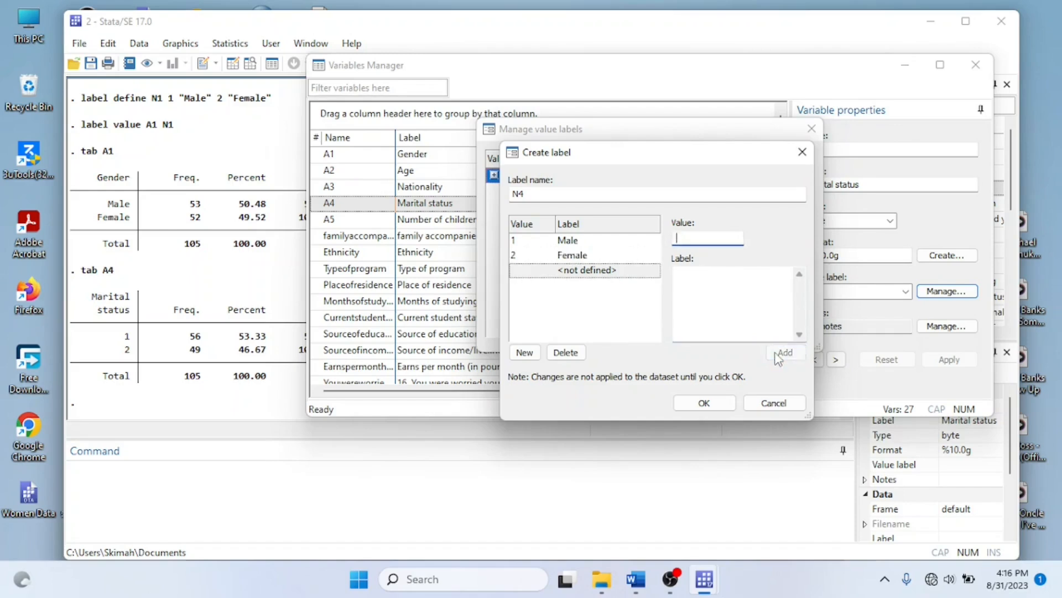
{"action": "left_click", "coordinate": [712, 405]}
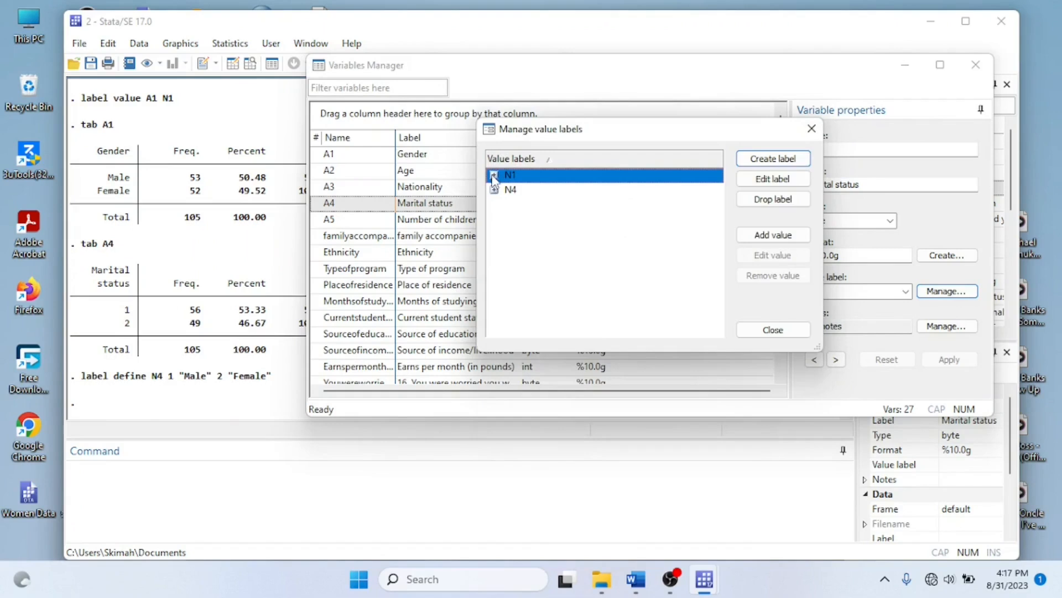
Check the codes stored in value labels N4 and N1, and assign N4 to the marital status variable A4.
{"action": "left_click", "coordinate": [494, 191]}
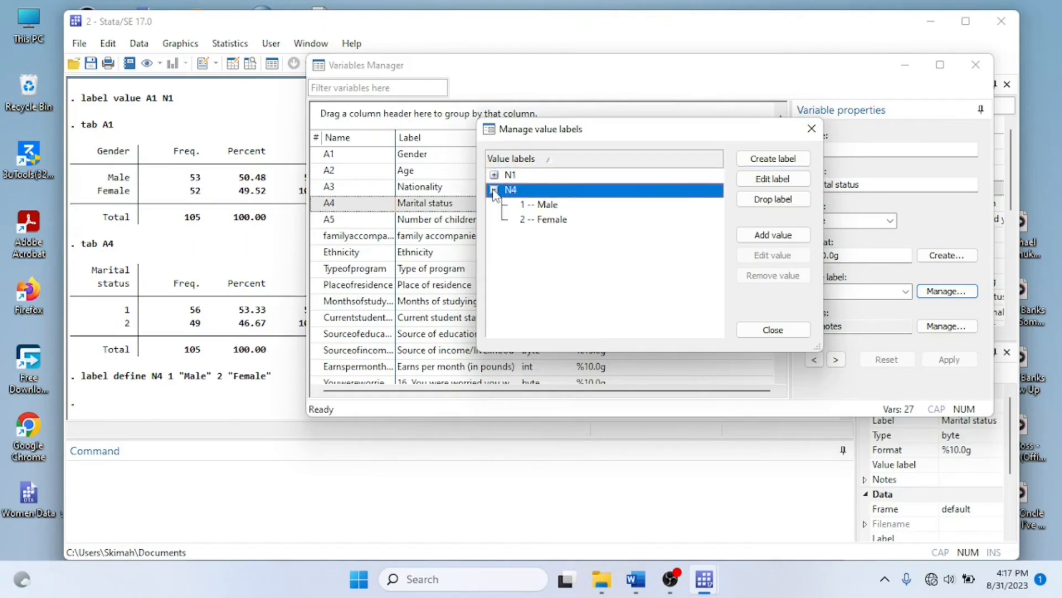
{"action": "left_click", "coordinate": [494, 191]}
{"action": "left_click", "coordinate": [494, 175]}
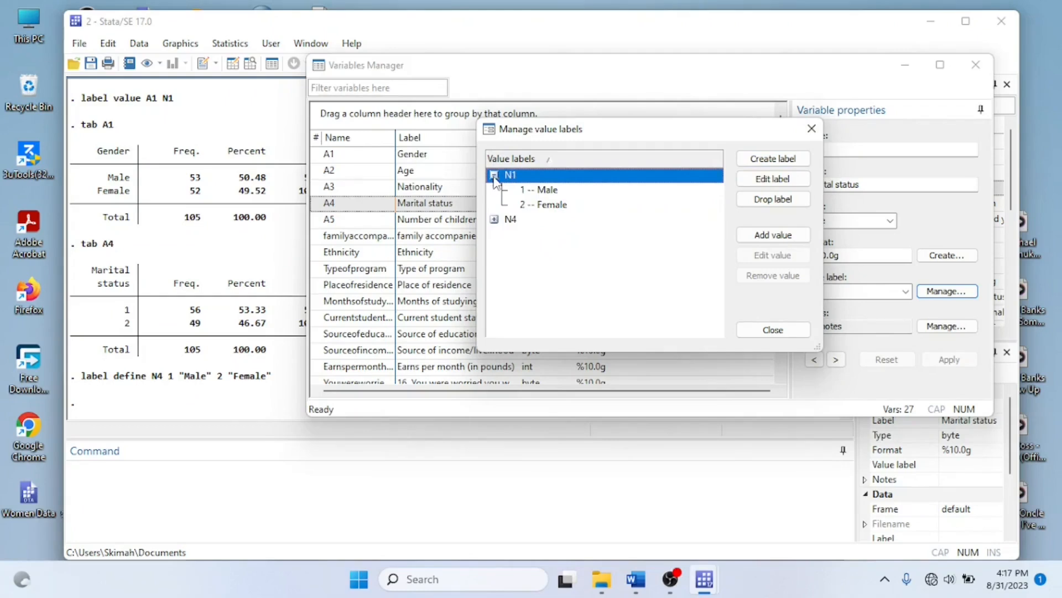
{"action": "left_click", "coordinate": [494, 176]}
{"action": "left_click", "coordinate": [773, 331]}
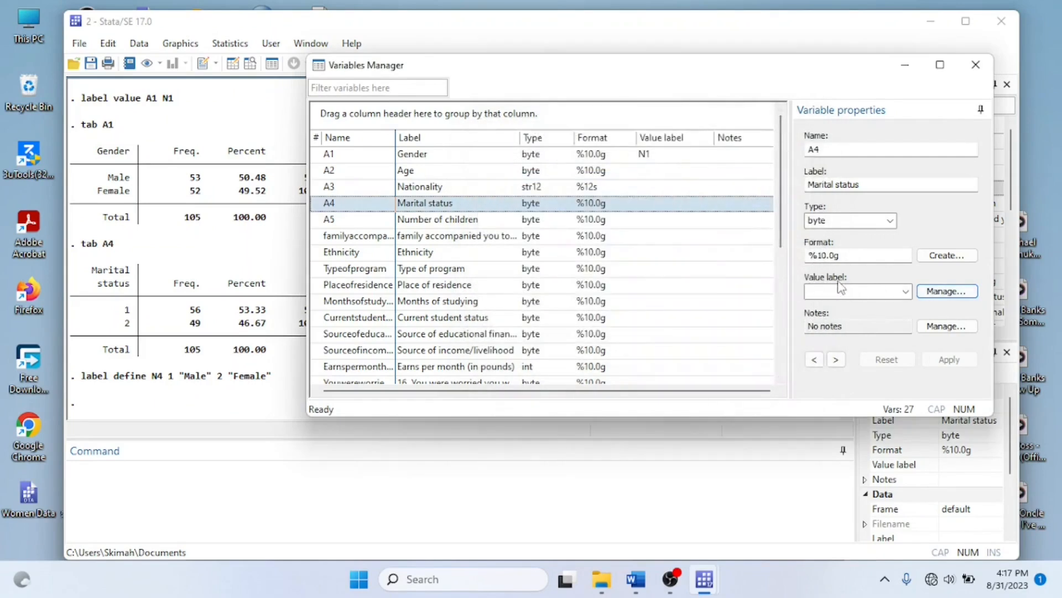
{"action": "left_click", "coordinate": [905, 291]}
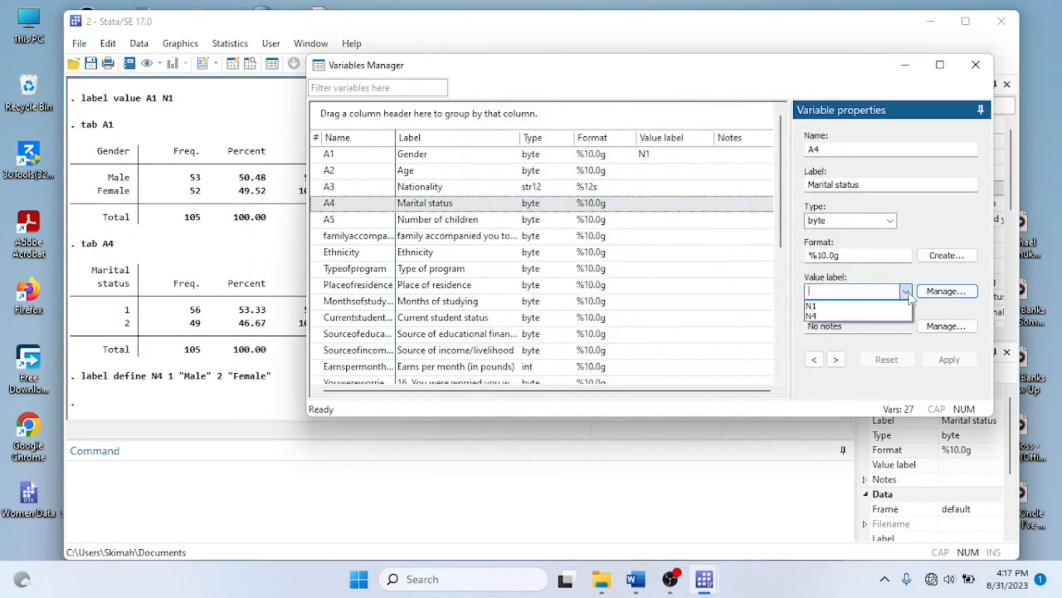
{"action": "left_click", "coordinate": [852, 316]}
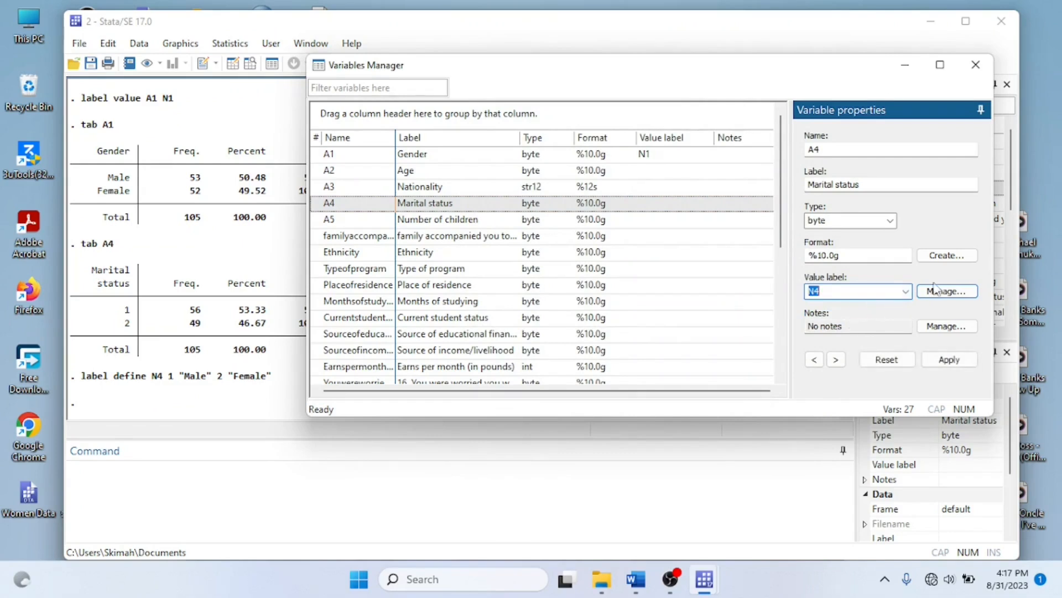
{"action": "left_click", "coordinate": [951, 363]}
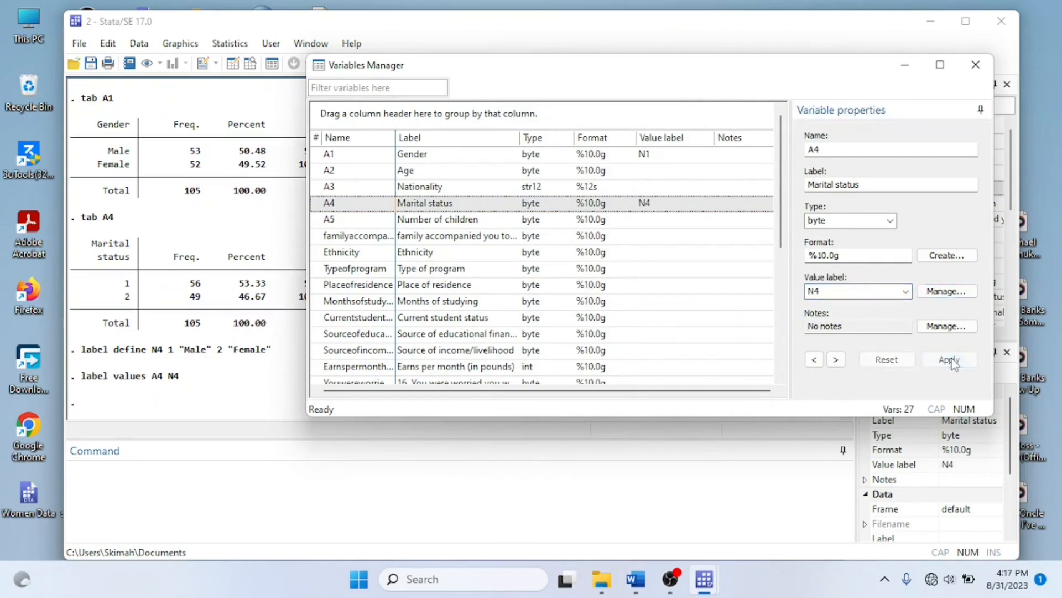
{"action": "left_click", "coordinate": [905, 67]}
Compare the label commands for A4 and A1 in the results, and tabulate A4 again.
{"action": "mouse_move", "coordinate": [83, 354]}
{"action": "left_mouse_down"}
{"action": "mouse_move", "coordinate": [188, 384]}
{"action": "mouse_move", "coordinate": [135, 380]}
{"action": "mouse_move", "coordinate": [76, 353]}
{"action": "left_mouse_up"}
{"action": "left_click", "coordinate": [188, 384]}
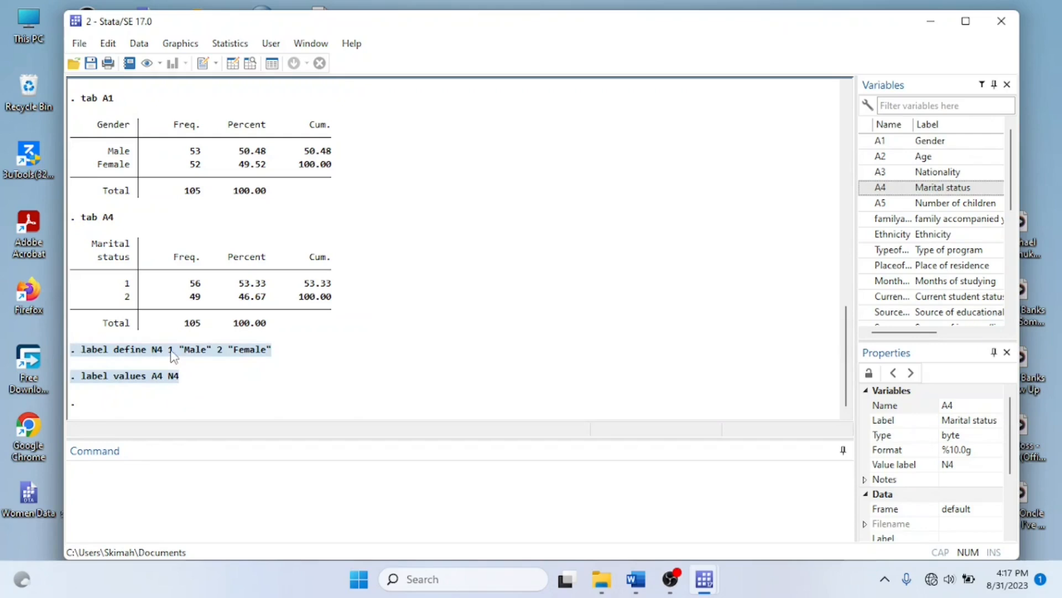
{"action": "scroll", "coordinate": [173, 356], "scroll_direction": "up", "scroll_amount": 3}
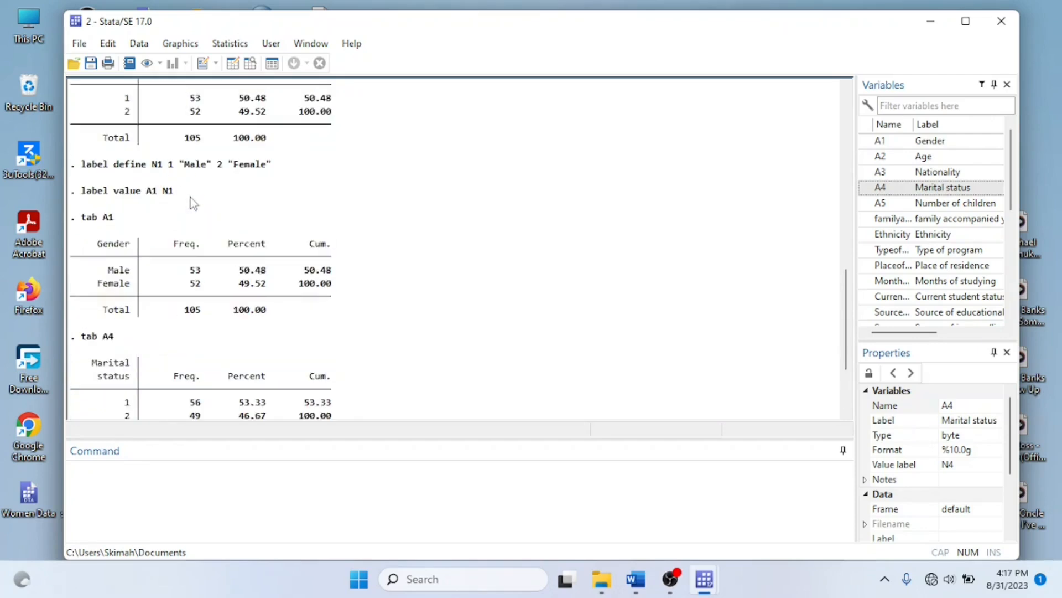
{"action": "left_click_drag", "start_coordinate": [190, 197], "coordinate": [80, 165]}
{"action": "scroll", "coordinate": [201, 183], "scroll_direction": "down", "scroll_amount": 3}
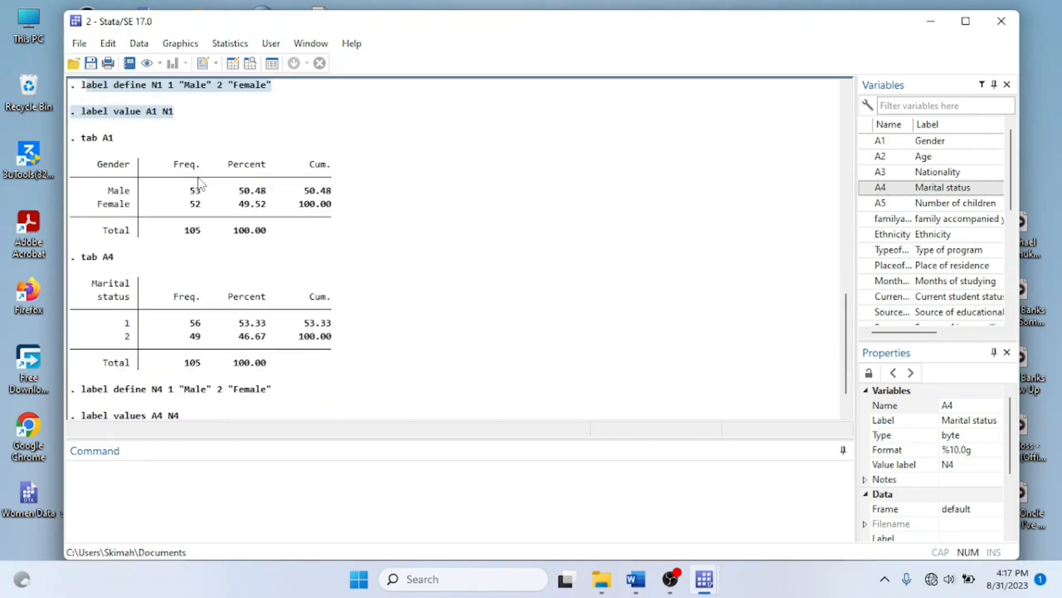
{"action": "left_click", "coordinate": [193, 490]}
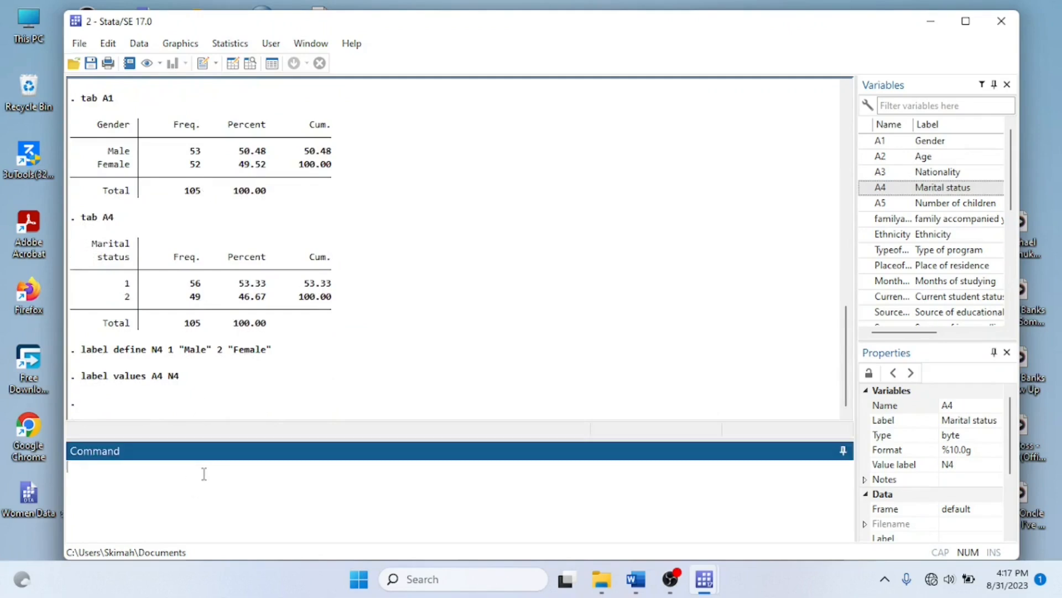
{"action": "type", "text": "tab"}
{"action": "double_click", "coordinate": [870, 188]}
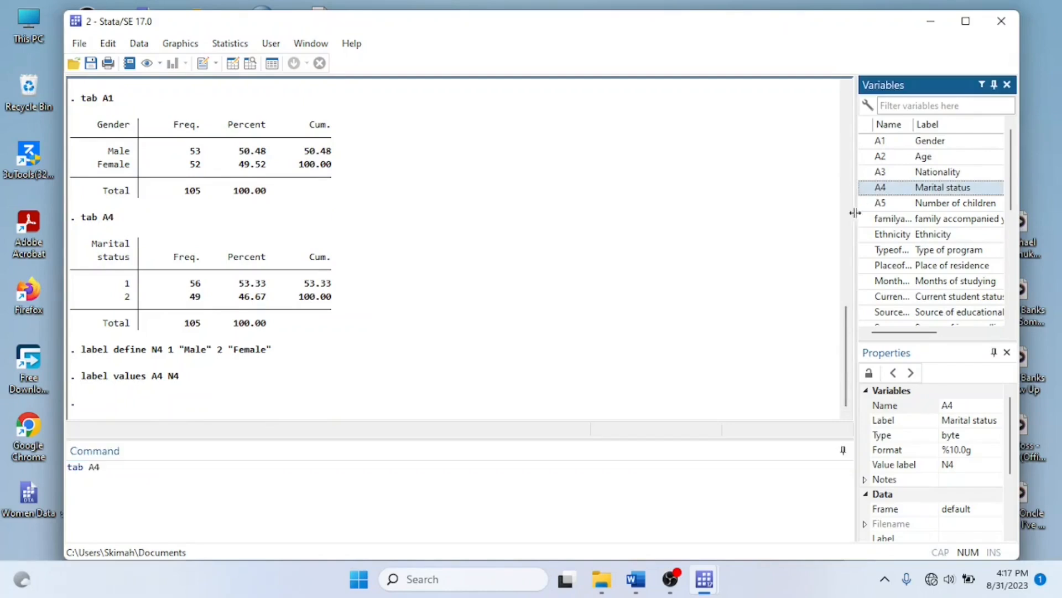
{"action": "key", "text": "Return"}
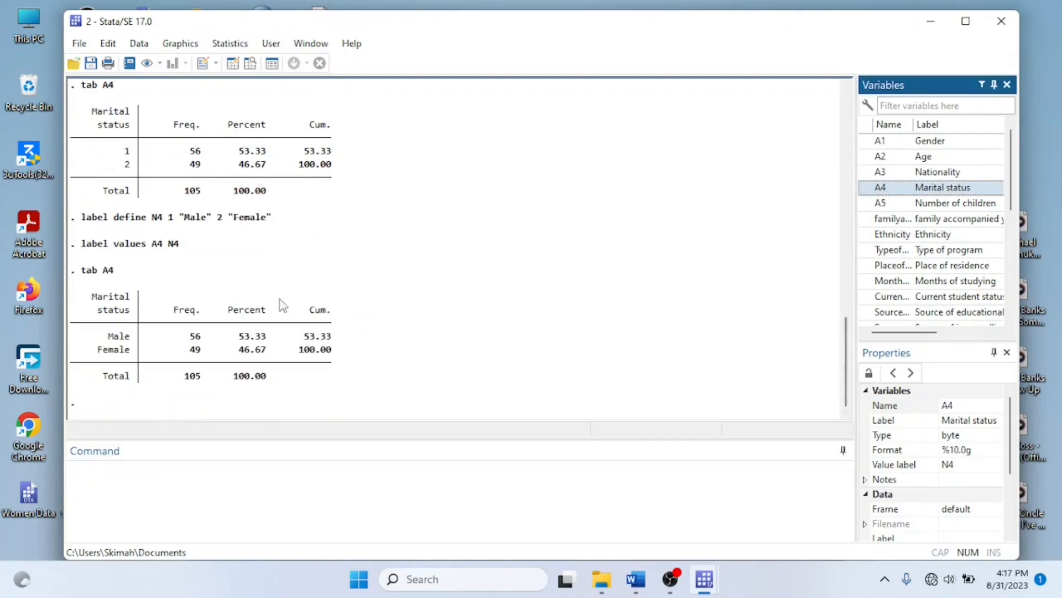